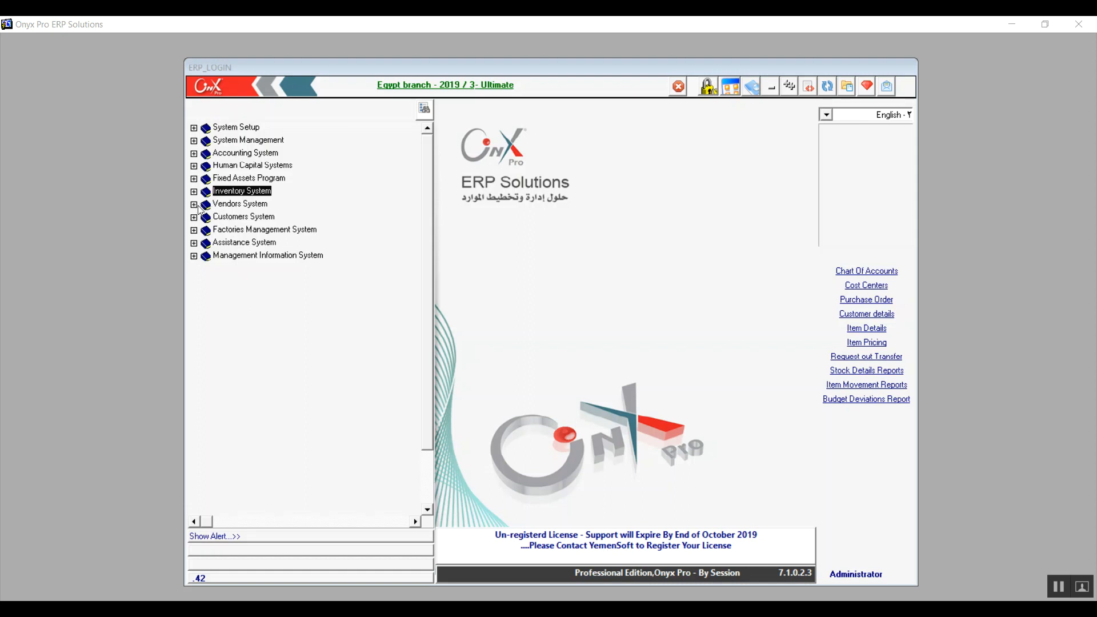
Open the Contract Details form from the Accounts Payable System transactions of the Vendors System.
click(230, 206)
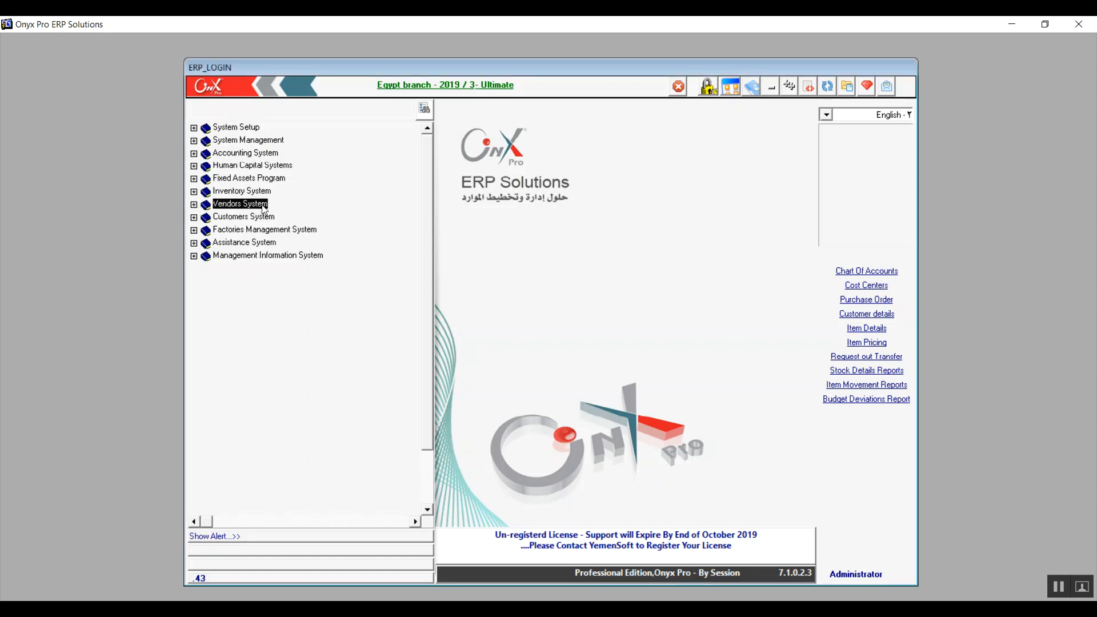
click(193, 205)
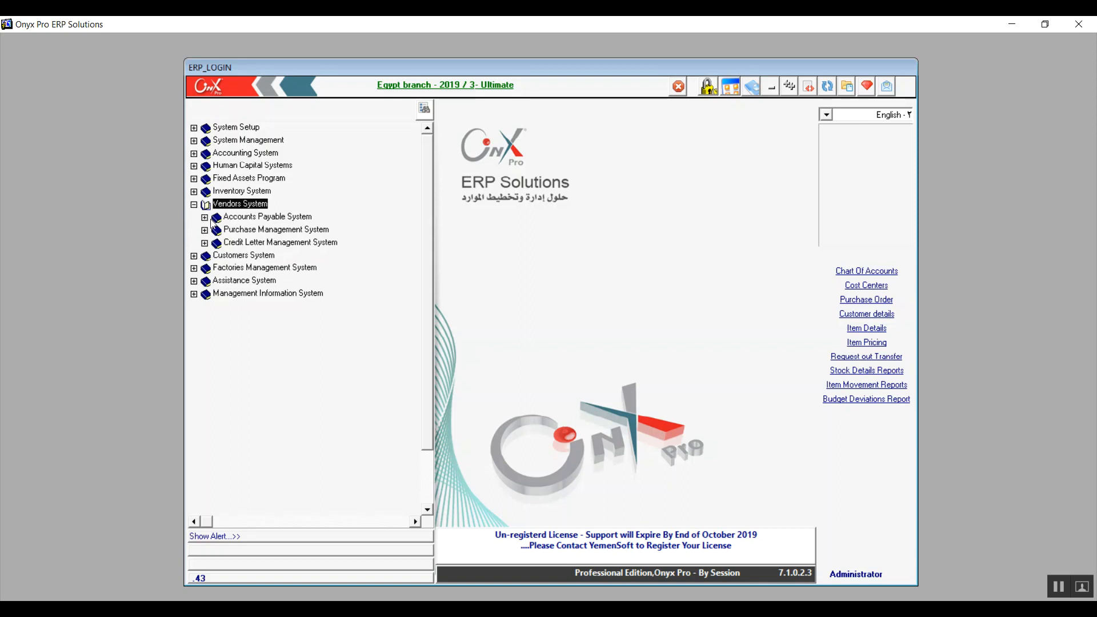
click(232, 219)
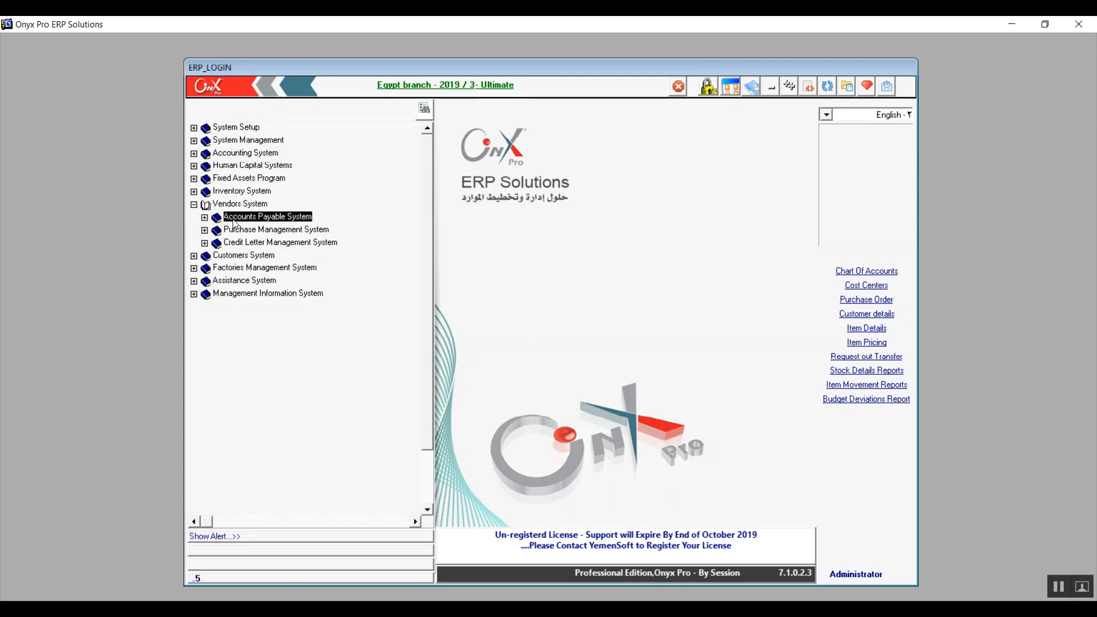
click(205, 218)
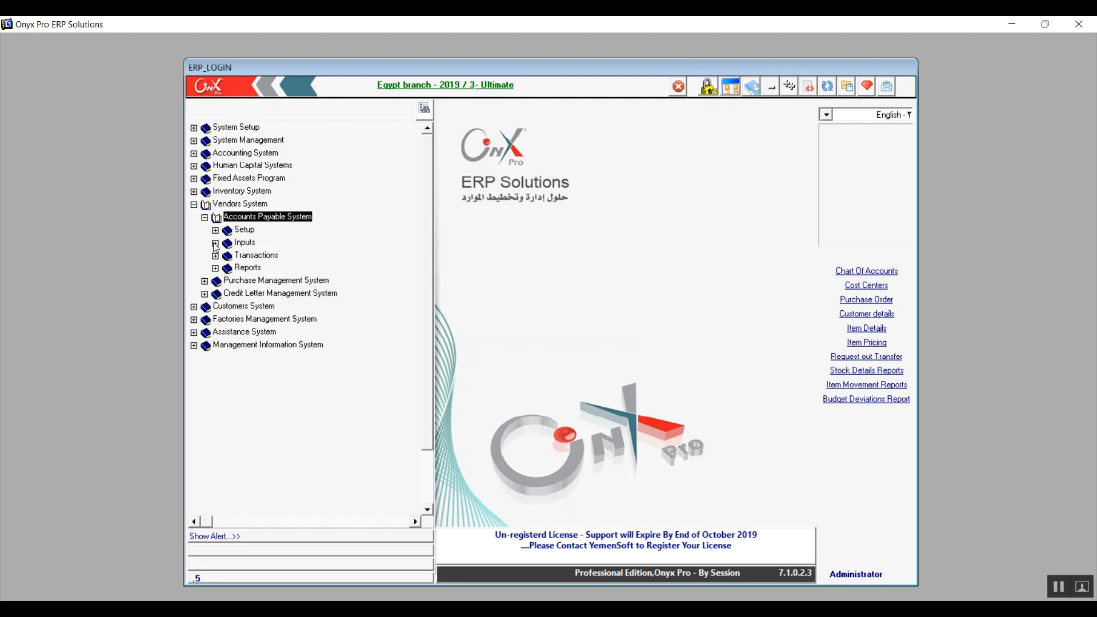
click(246, 259)
click(245, 266)
double_click(244, 258)
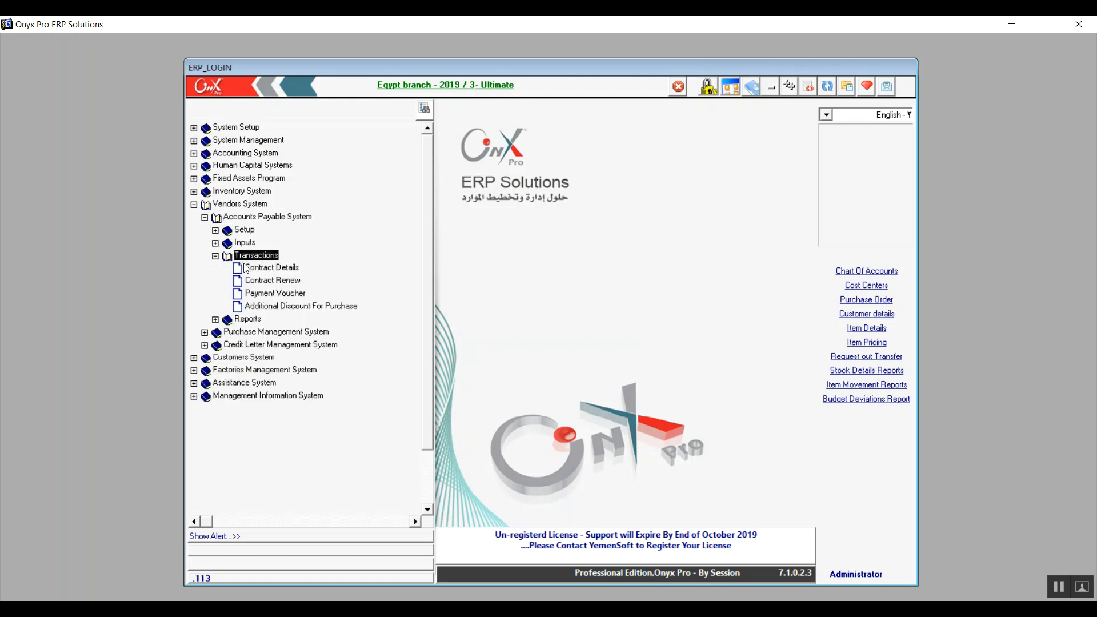
click(249, 268)
double_click(247, 269)
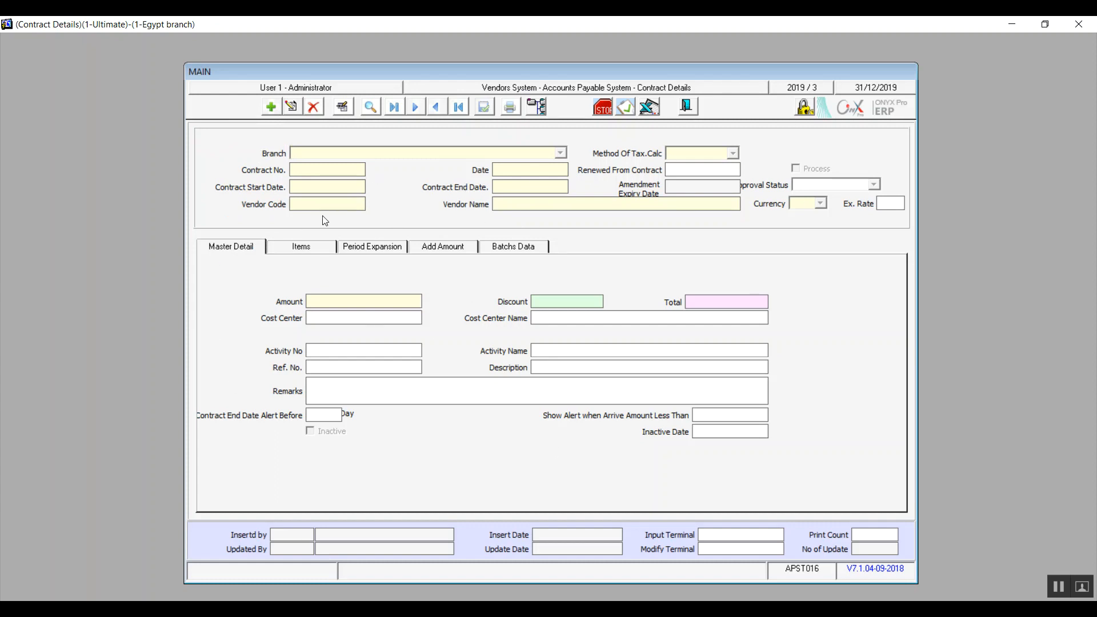
Start a new contract record for the branch 1-Egypt branch.
click(272, 108)
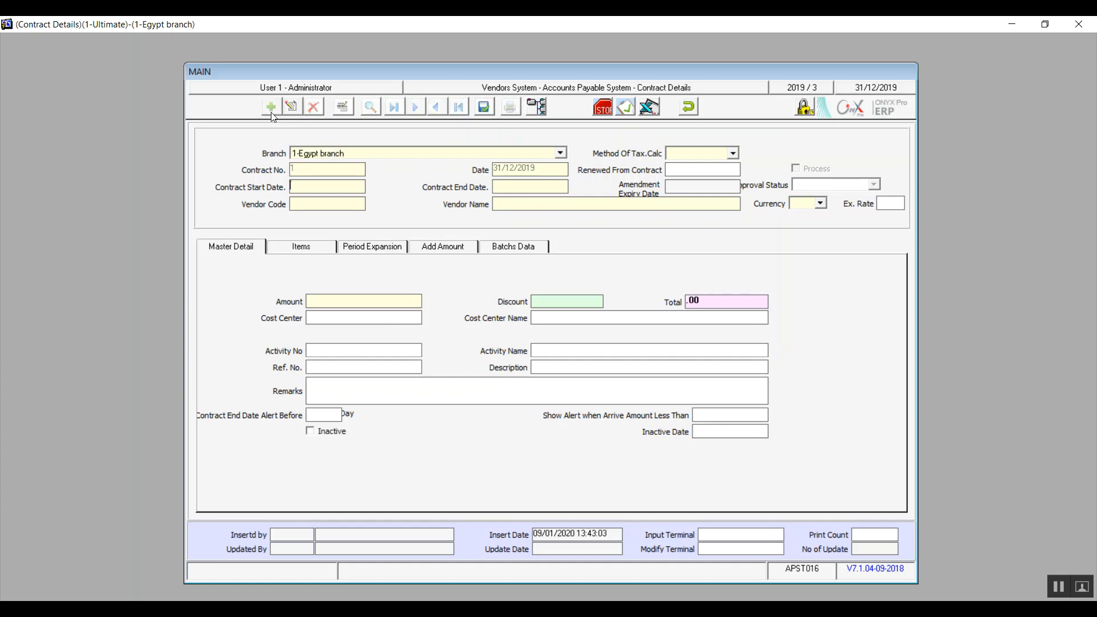
click(561, 153)
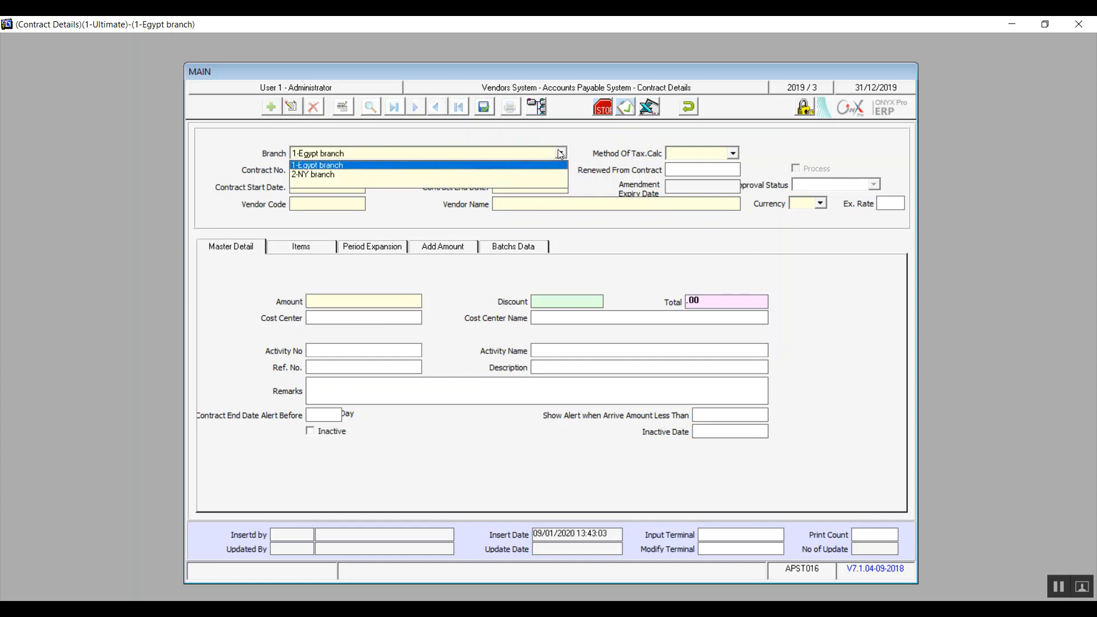
click(501, 165)
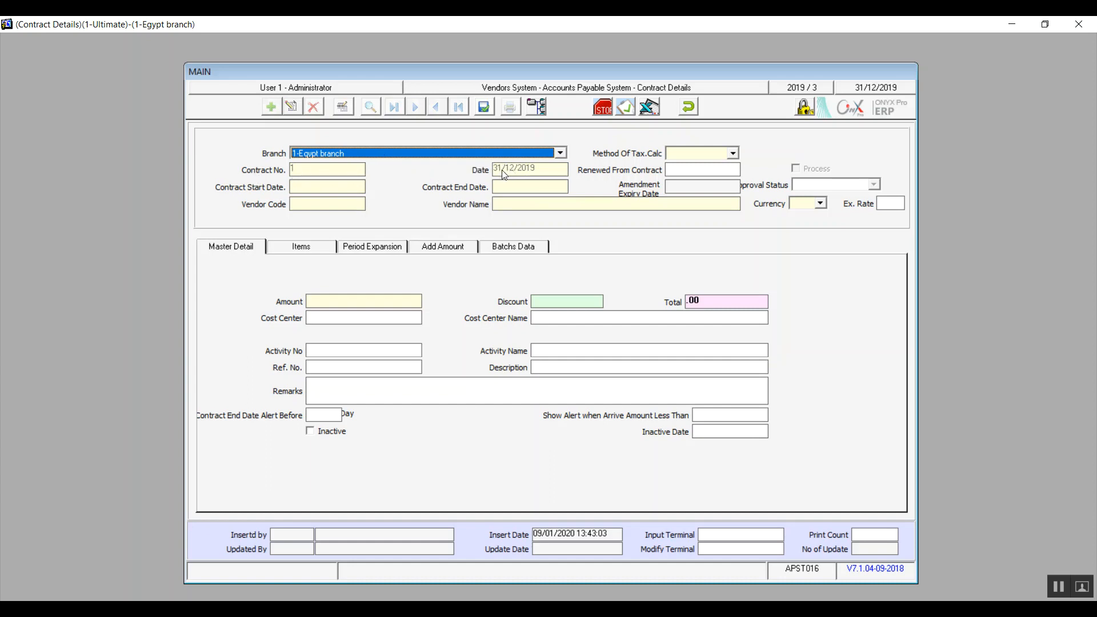
Set the contract start date to 01/01/2020 and the contract end date to 30/05/2020.
click(323, 187)
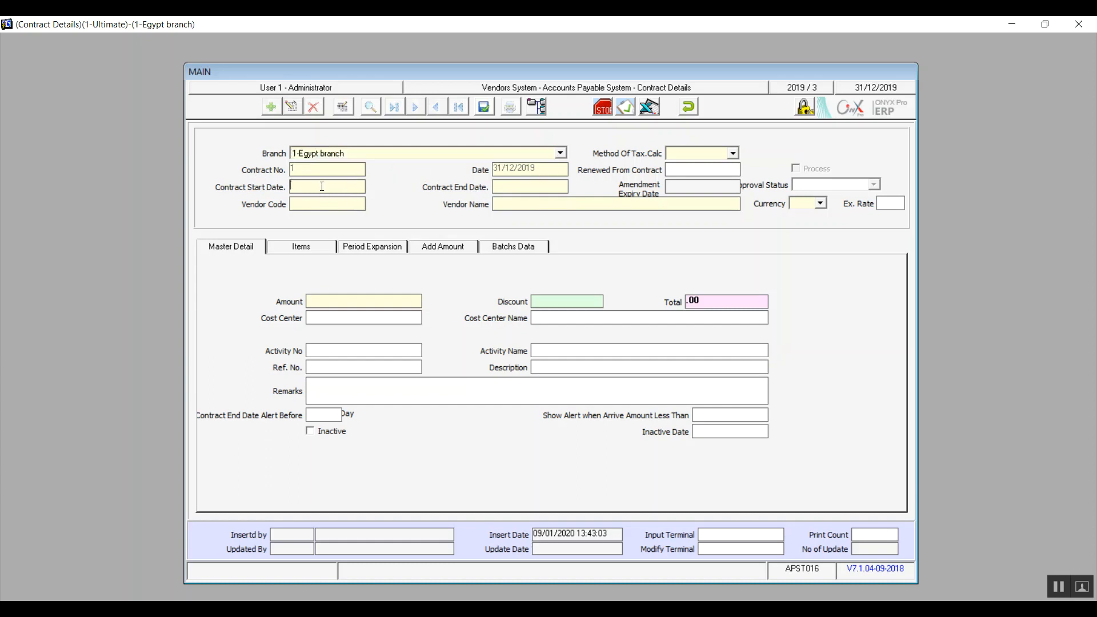
text(1/1)
text(/201)
text(20)
click(508, 188)
text(30/5/20)
key(BackSpace)
text(020)
Assign vendor 1, Good for you, to the contract from the vendors list.
click(353, 204)
double_click(353, 206)
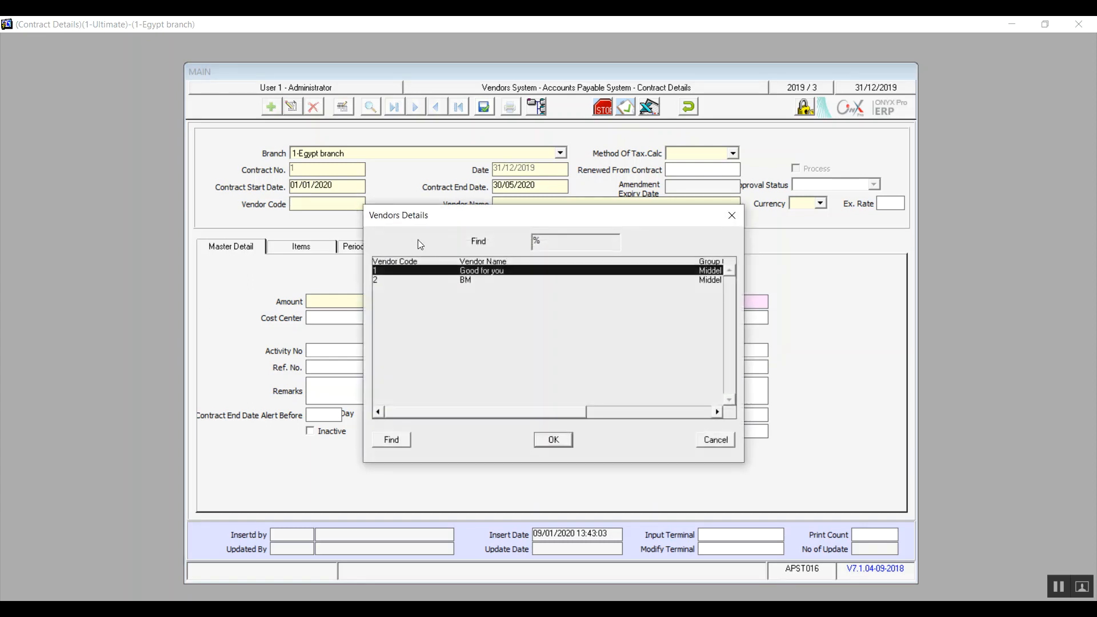
double_click(471, 271)
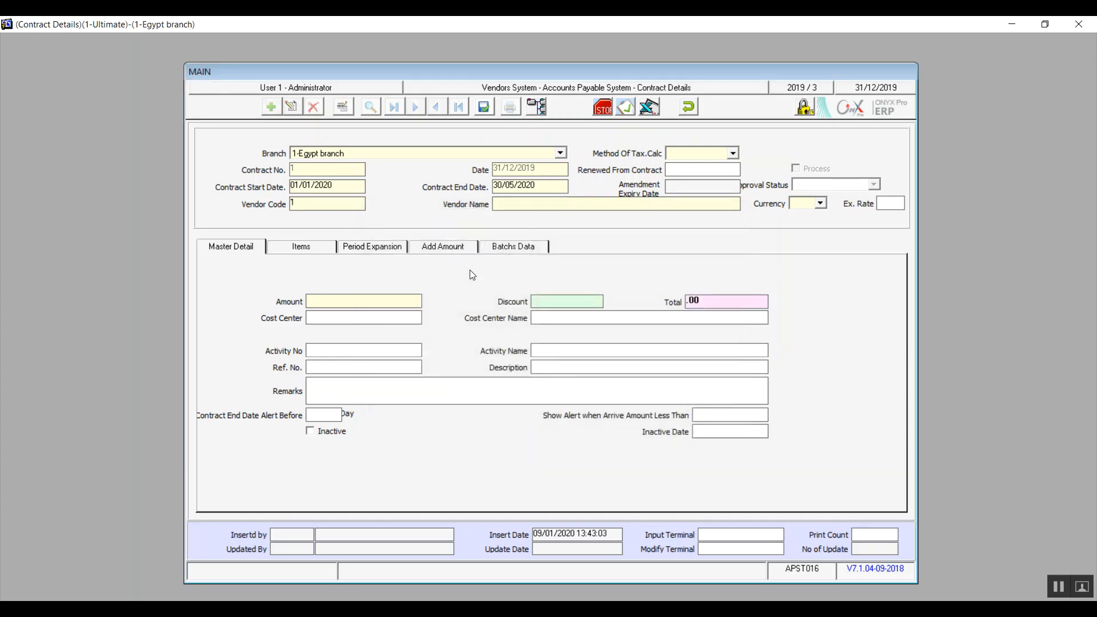
key(Return)
click(553, 205)
Set the contract's currency to 1-EGP and its tax calculation method to 1-1.
click(823, 206)
click(810, 217)
click(734, 153)
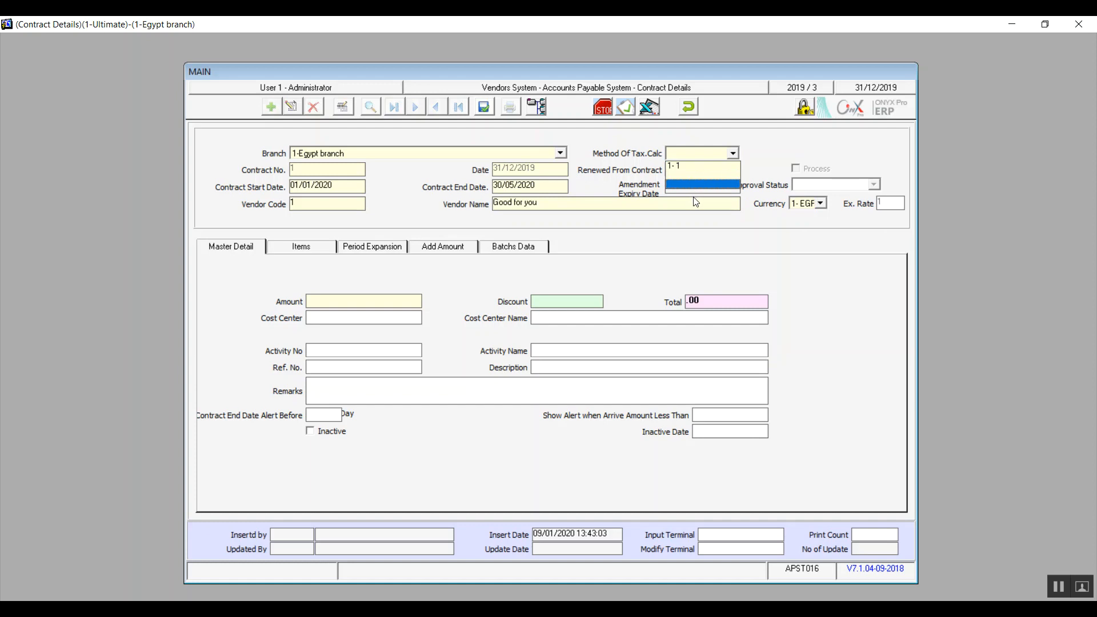
click(672, 166)
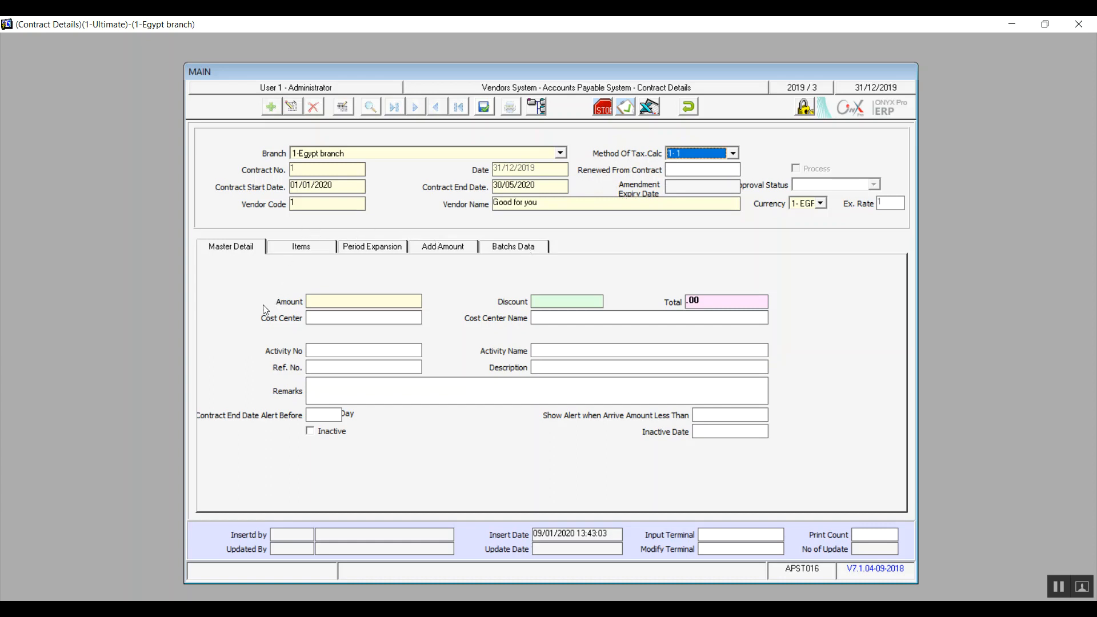
click(294, 250)
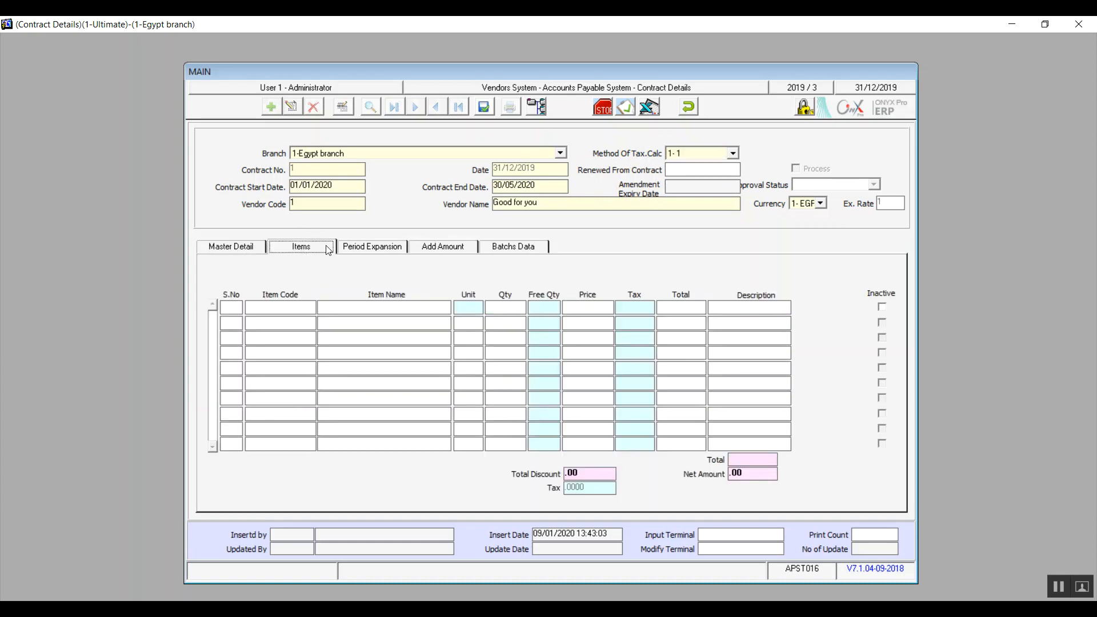
click(354, 244)
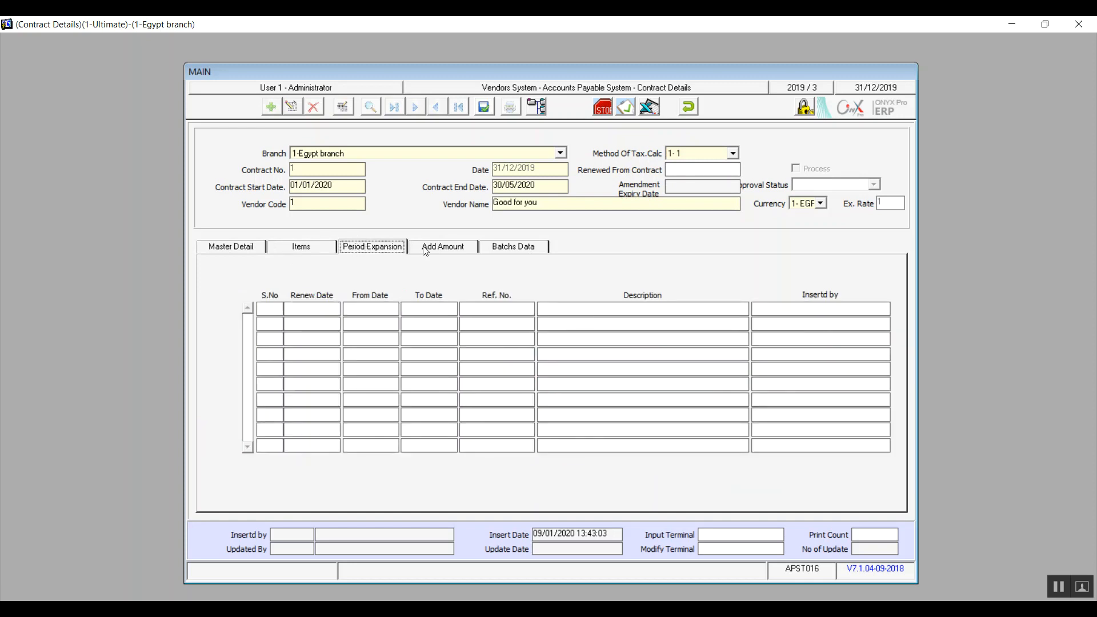
click(426, 249)
click(505, 252)
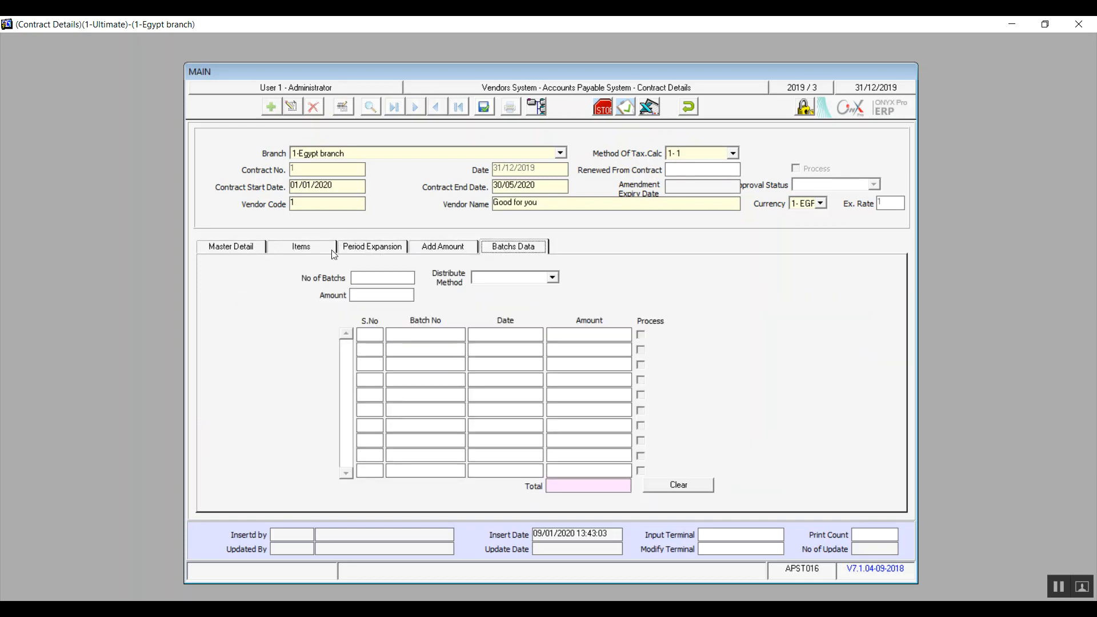
Enter a contract amount of 10,000 and a discount of 100 in the master details.
click(244, 254)
click(320, 304)
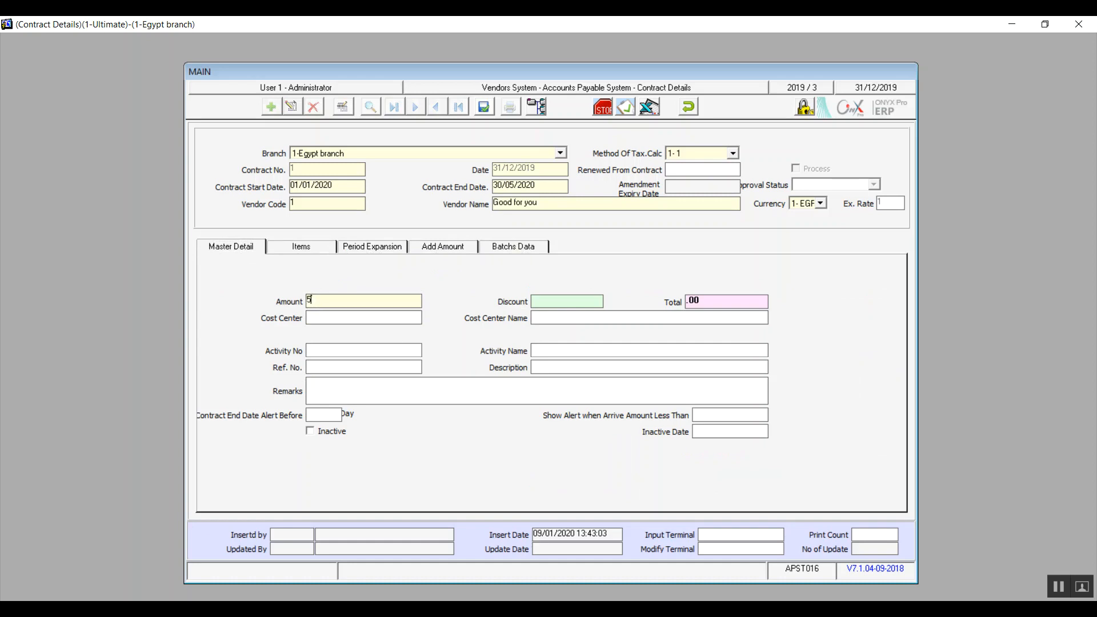
text(10000)
click(541, 303)
text(100)
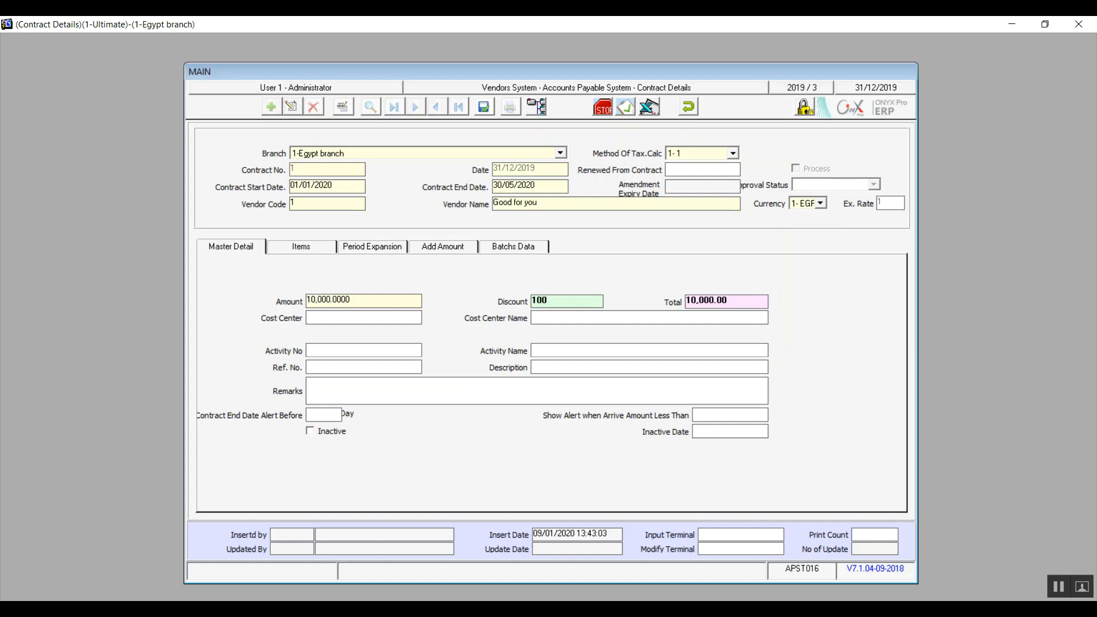
Assign cost center 2, summr 1, to the contract from the cost centers chart.
click(400, 319)
text(1)
key(Return)
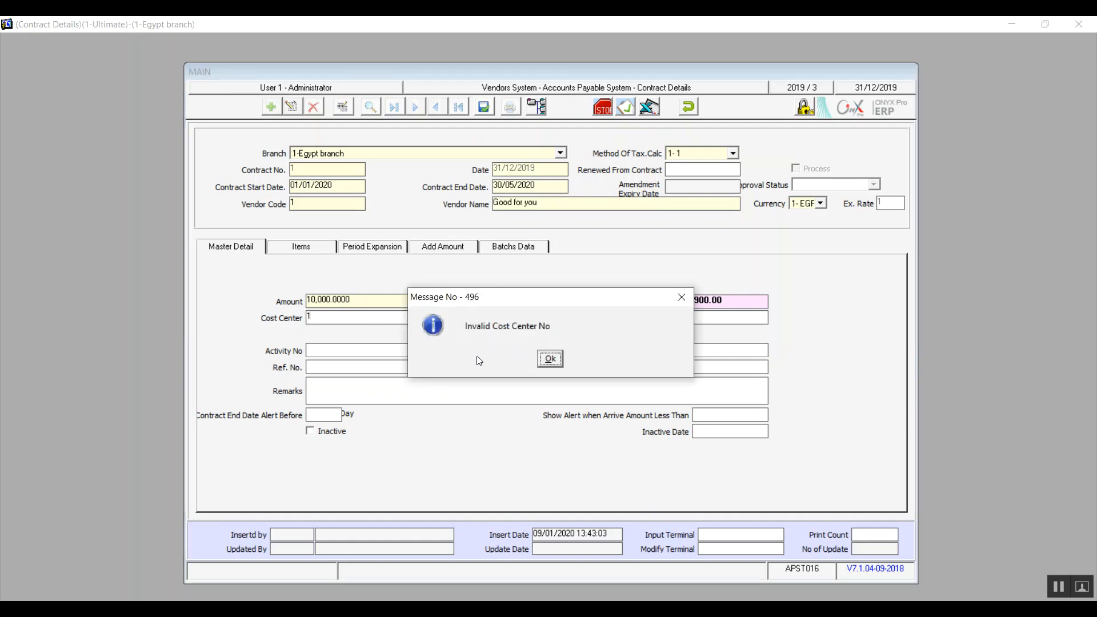
click(549, 358)
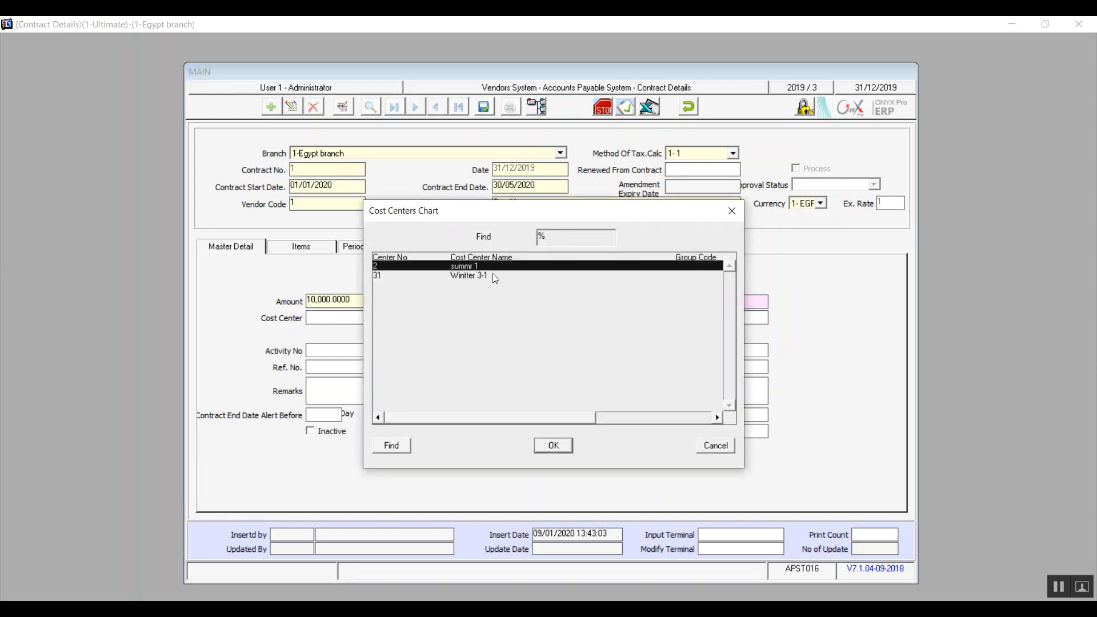
double_click(485, 267)
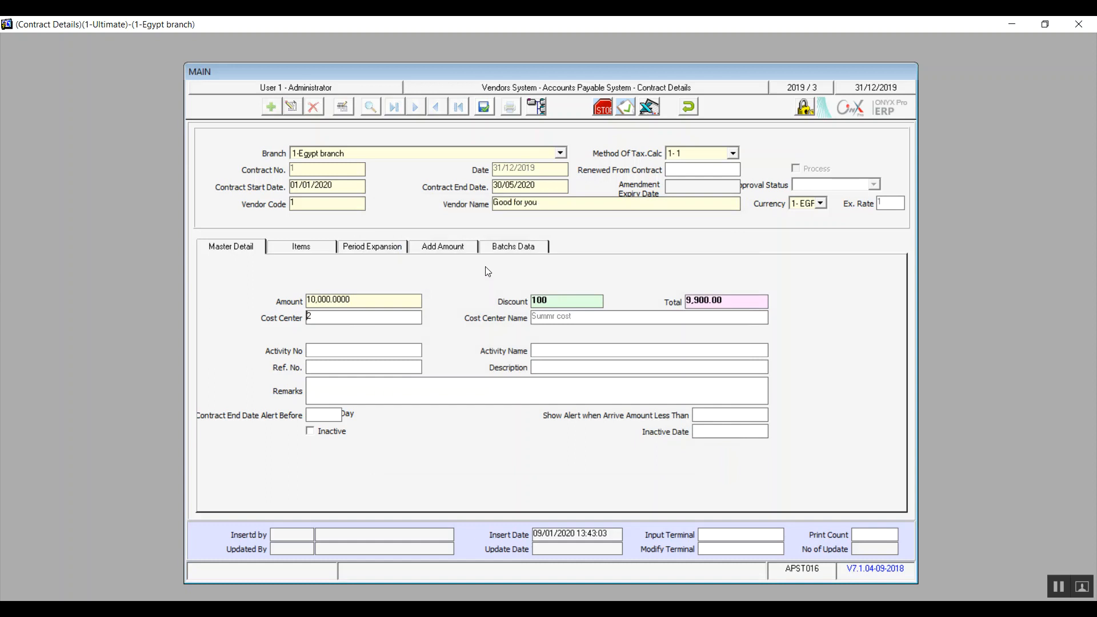
Set the contract's reference number to 213 and its end date alert to 60 days before.
click(360, 351)
click(331, 369)
text(30)
key(BackSpace)
key(BackSpace)
text(60)
Change the contract amount to 1,000 and set the alert for a remaining amount less than 100.
double_click(367, 303)
text(1000)
click(709, 417)
text(100)
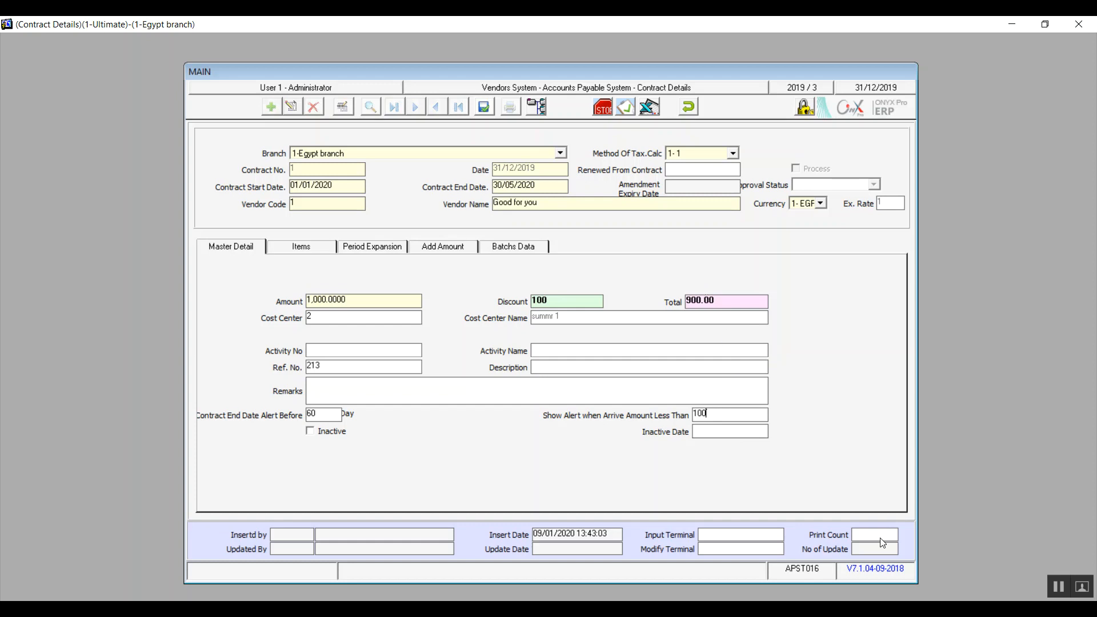
click(1060, 594)
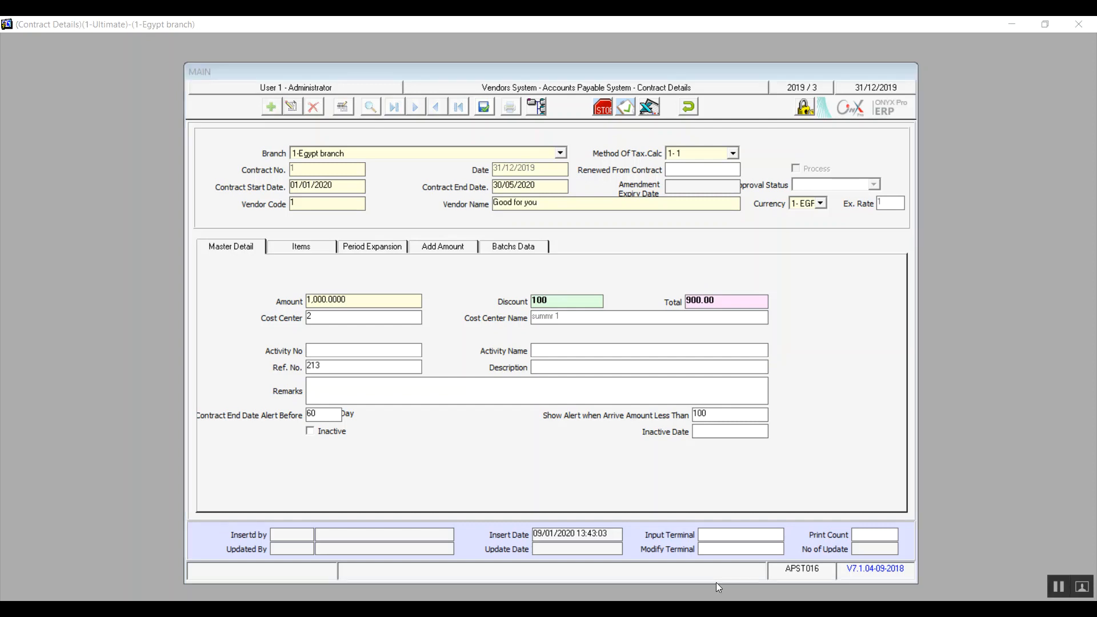
click(320, 436)
click(321, 439)
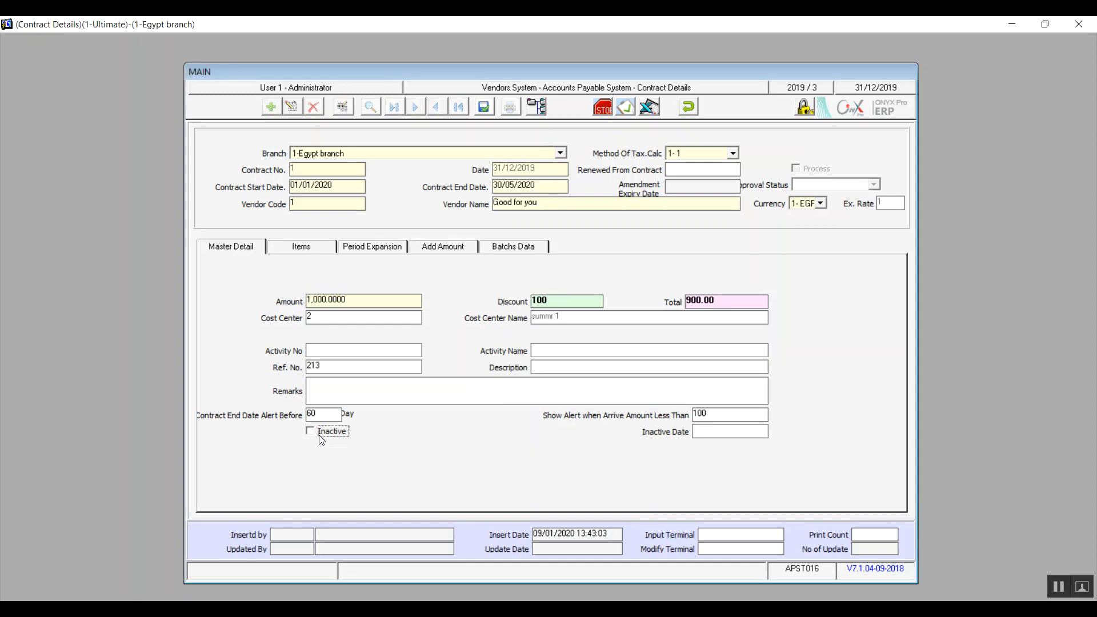
click(321, 440)
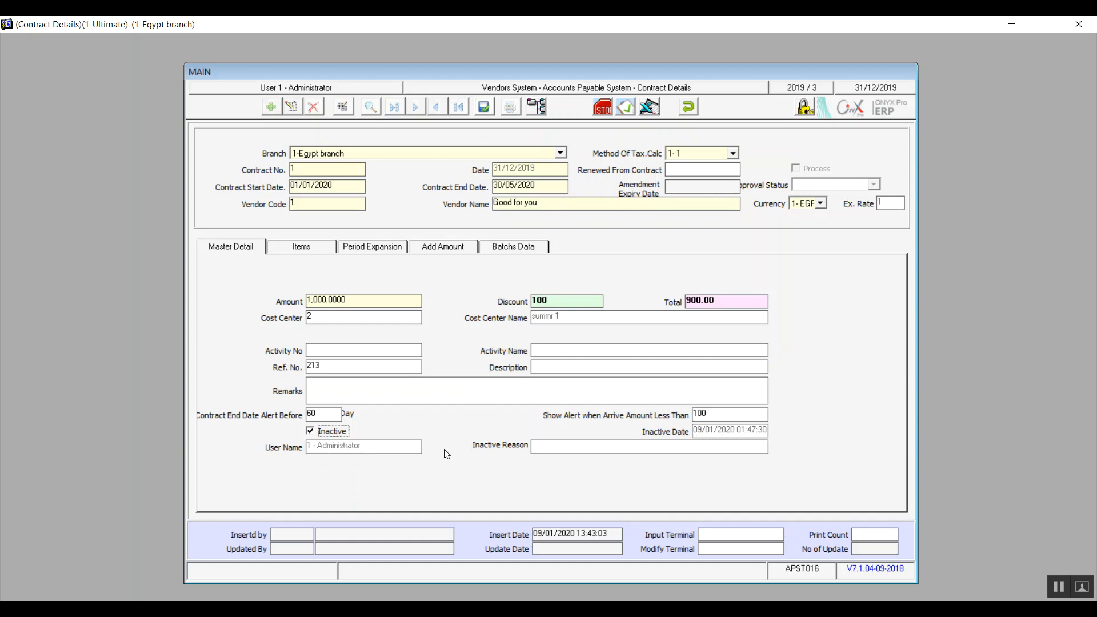
click(331, 429)
Add item 1, Silk, to the first line of the contract's items.
click(311, 248)
click(284, 306)
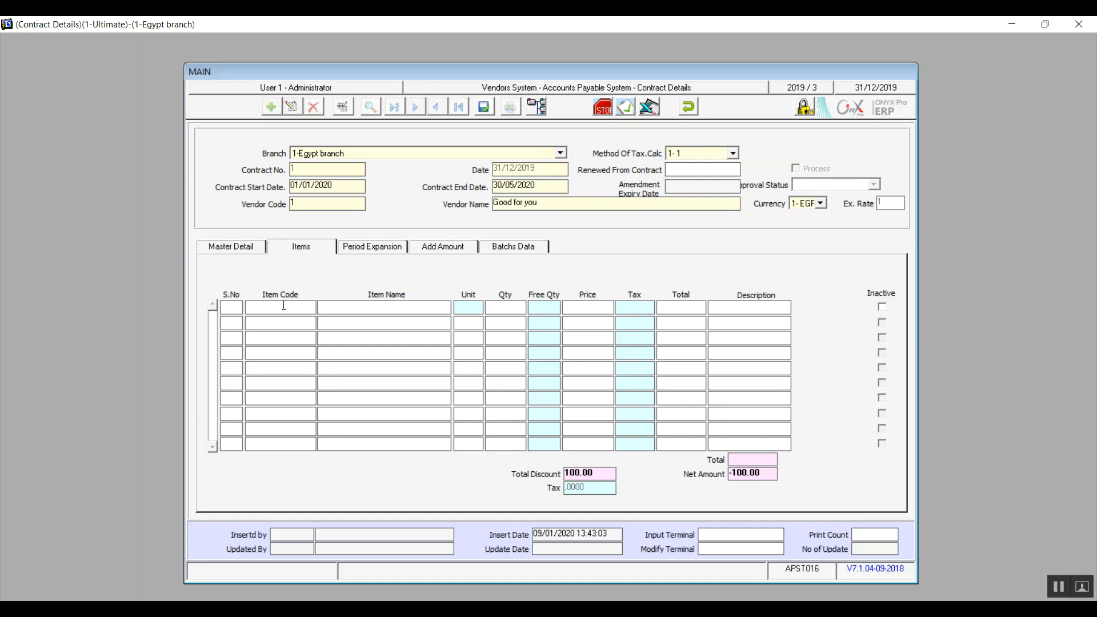
key(F9)
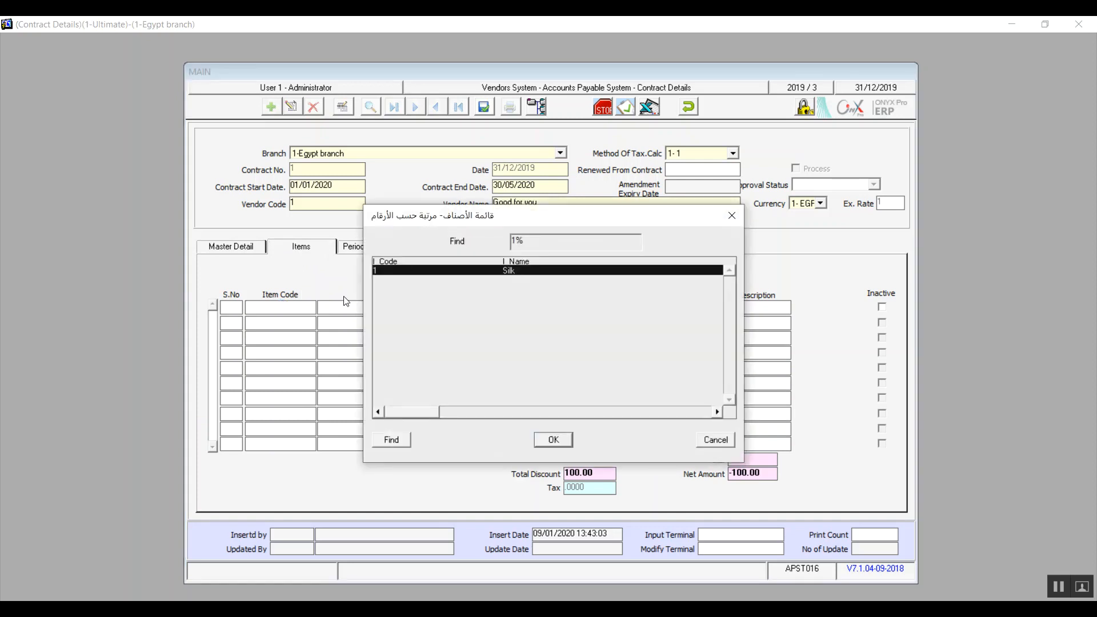
double_click(457, 271)
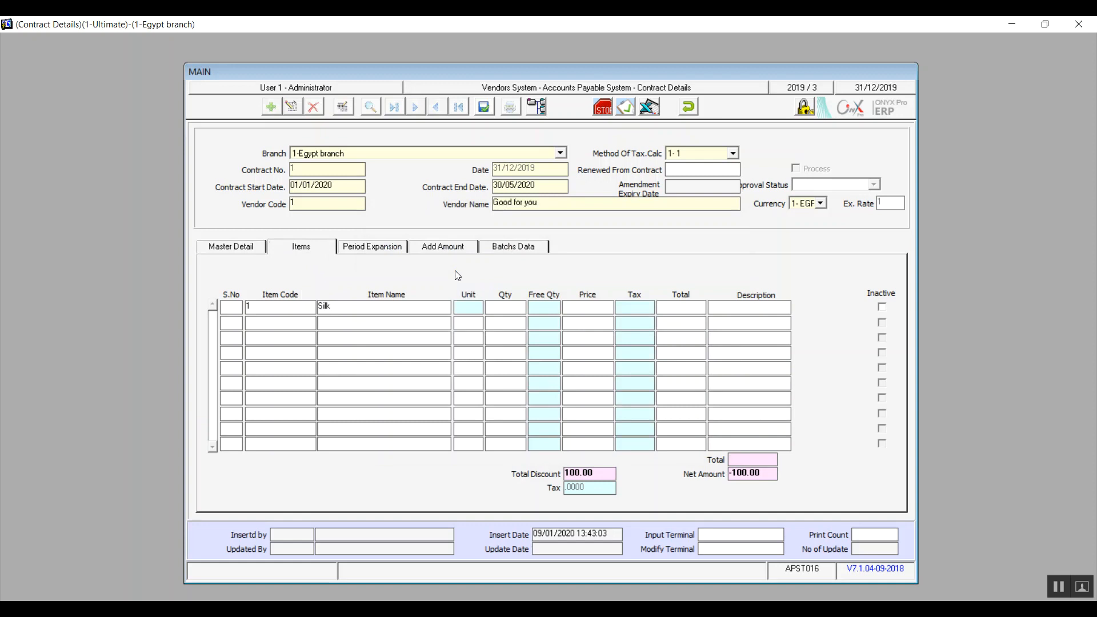
key(Return)
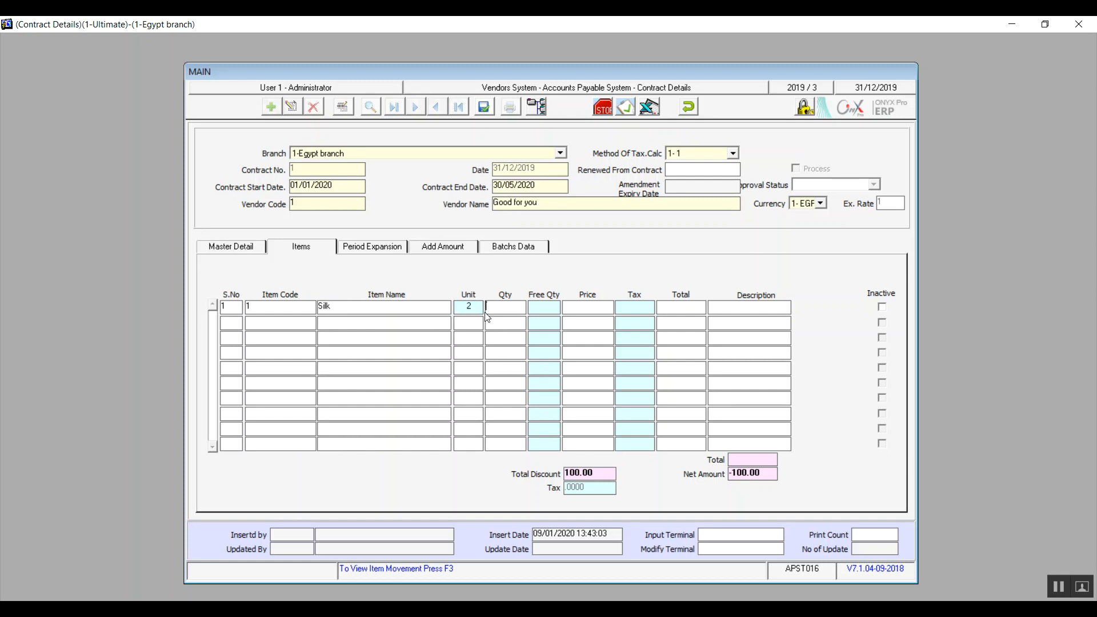
Set the Silk line to quantity 10, free quantity 1 and price 100.
text(10)
text(1)
click(576, 304)
text(100)
key(Return)
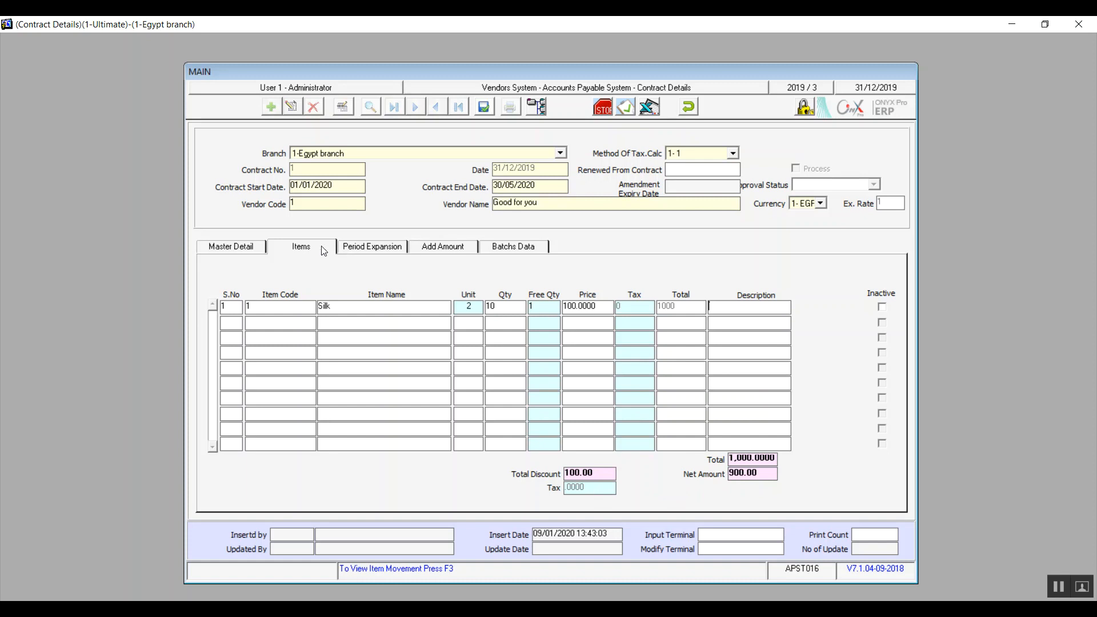
click(882, 307)
click(385, 251)
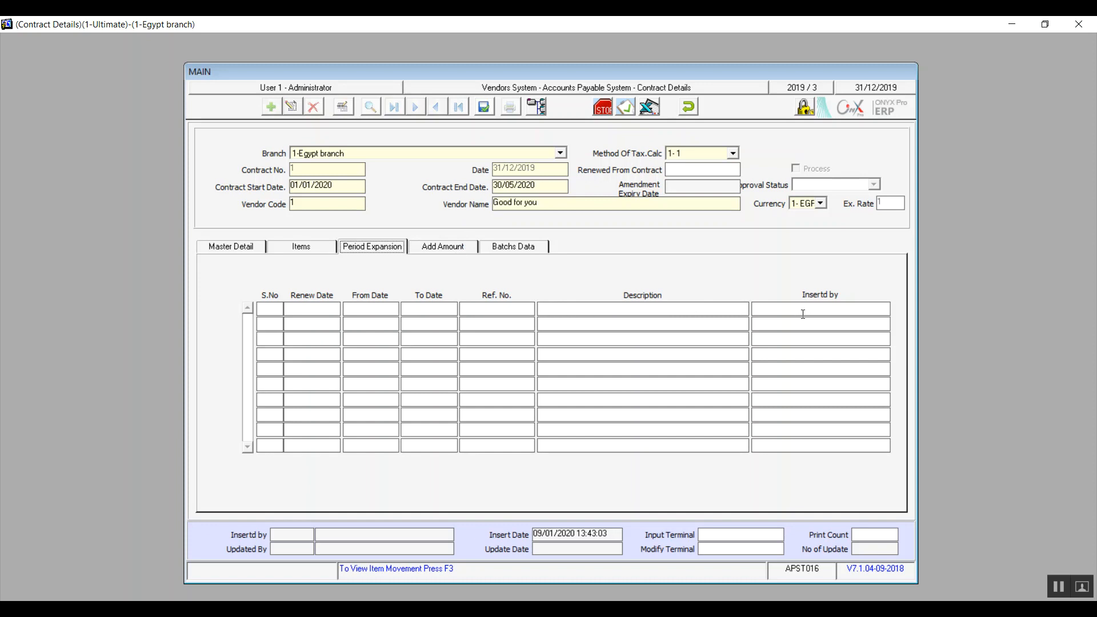
click(455, 252)
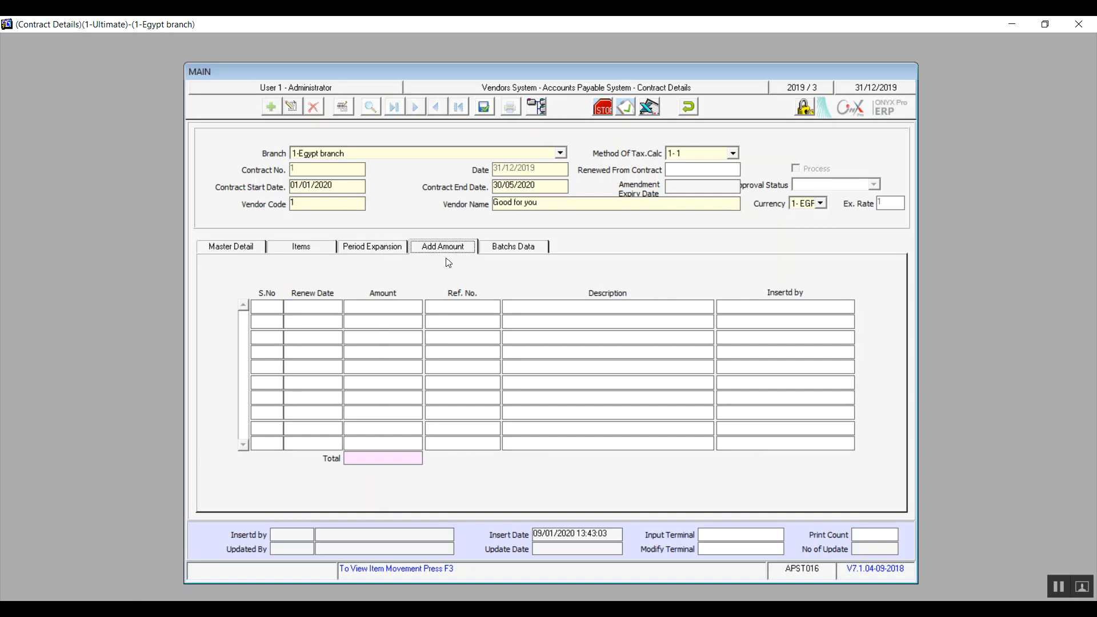
click(374, 249)
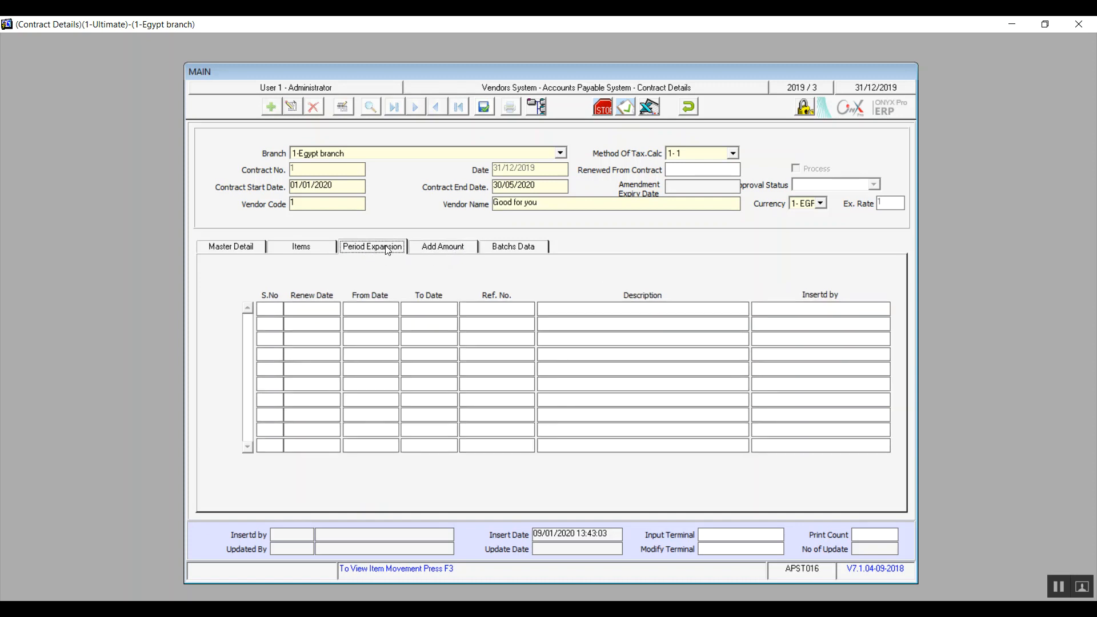
click(440, 252)
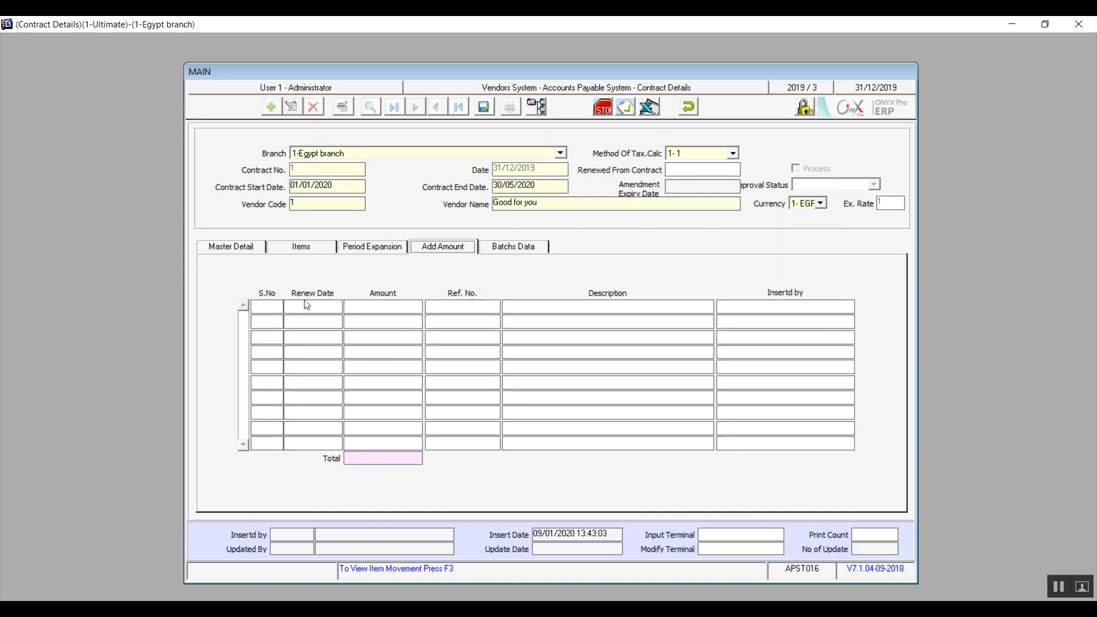
Set the contract's batch data to 5 batches with the Monthly distribution method.
click(529, 253)
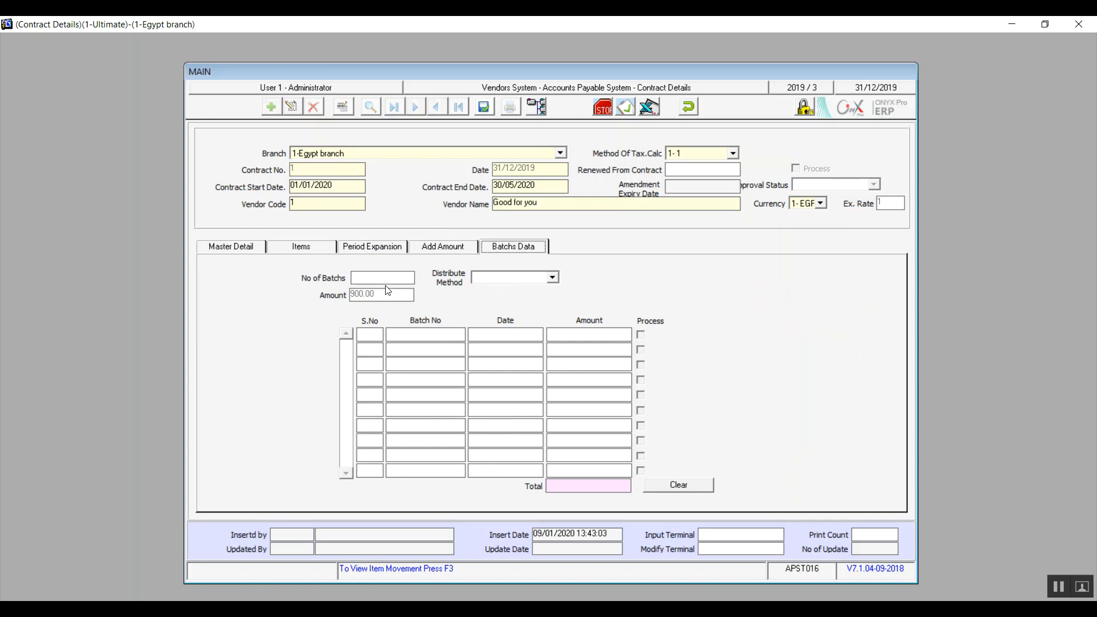
click(1055, 588)
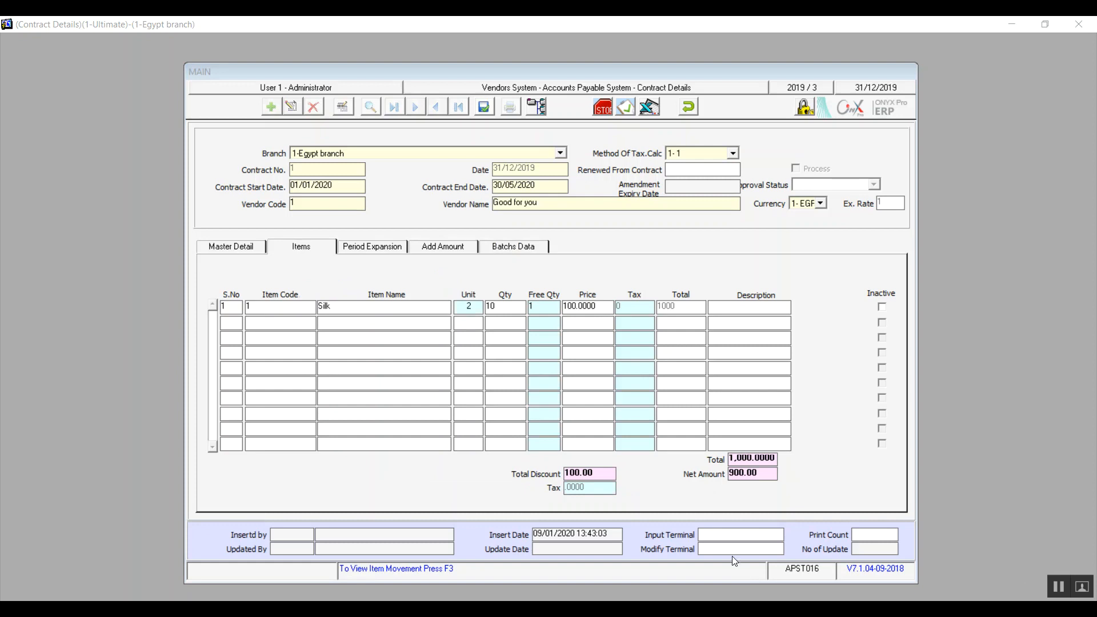
click(503, 251)
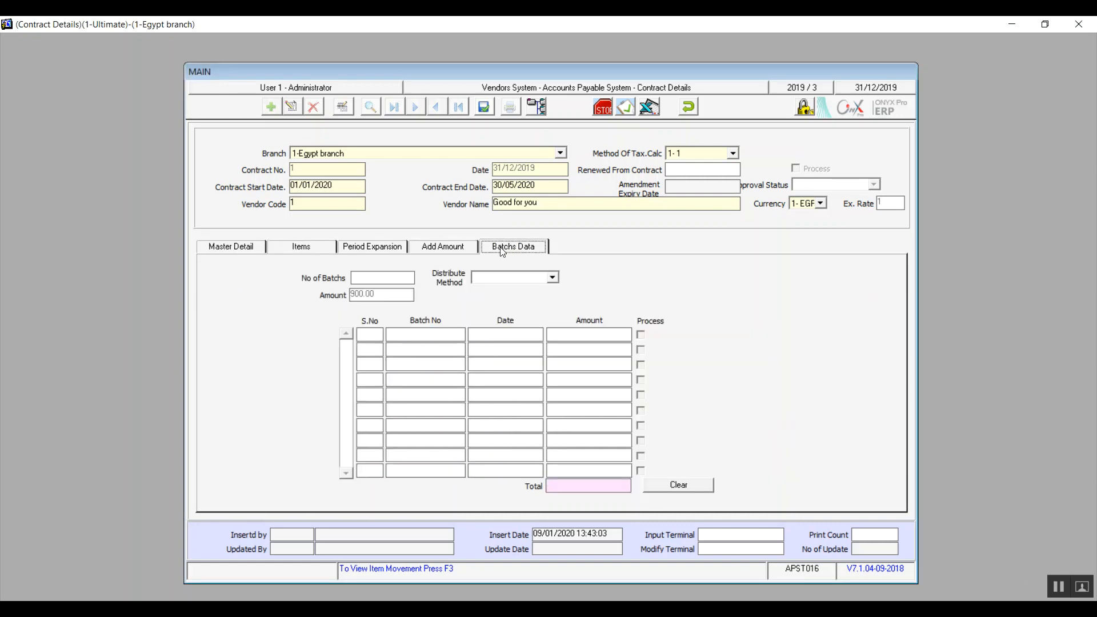
click(383, 279)
text(5)
click(553, 278)
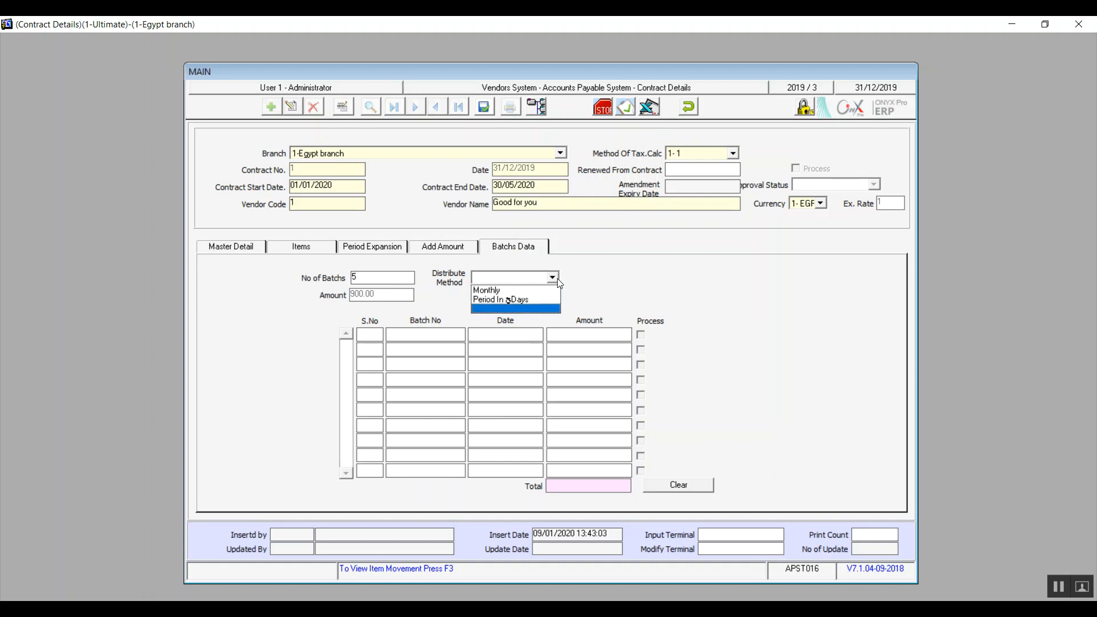
click(521, 289)
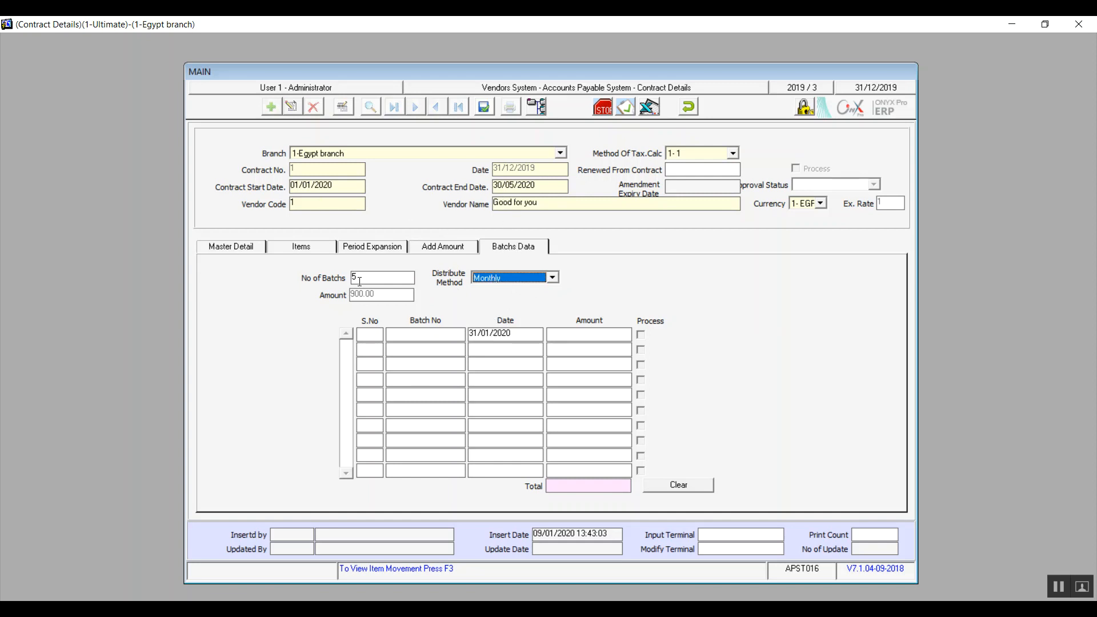
click(485, 350)
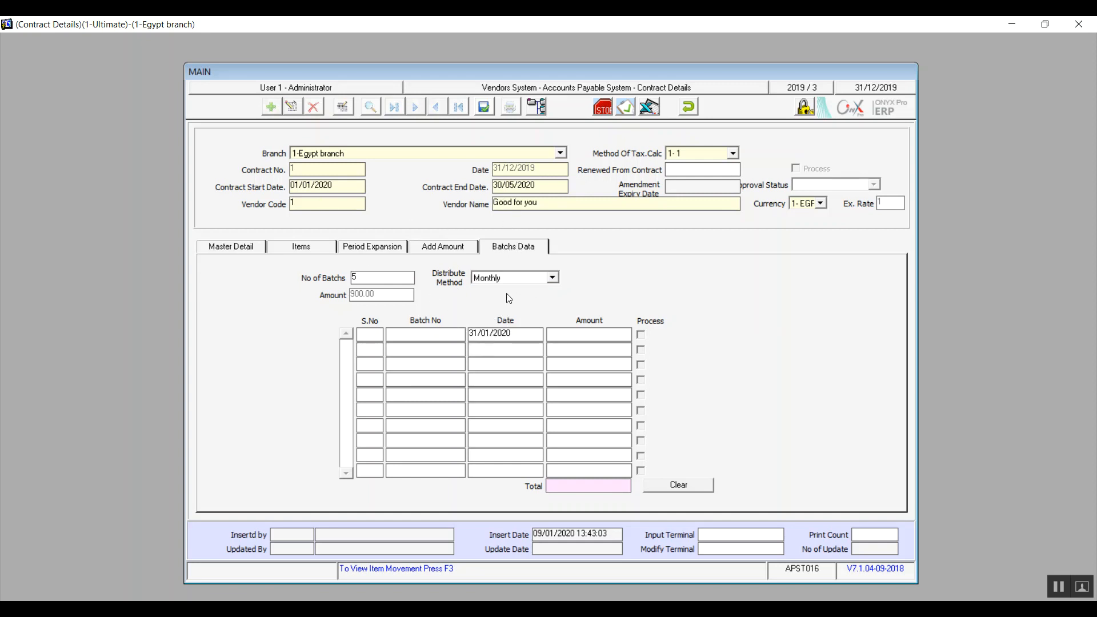
click(552, 278)
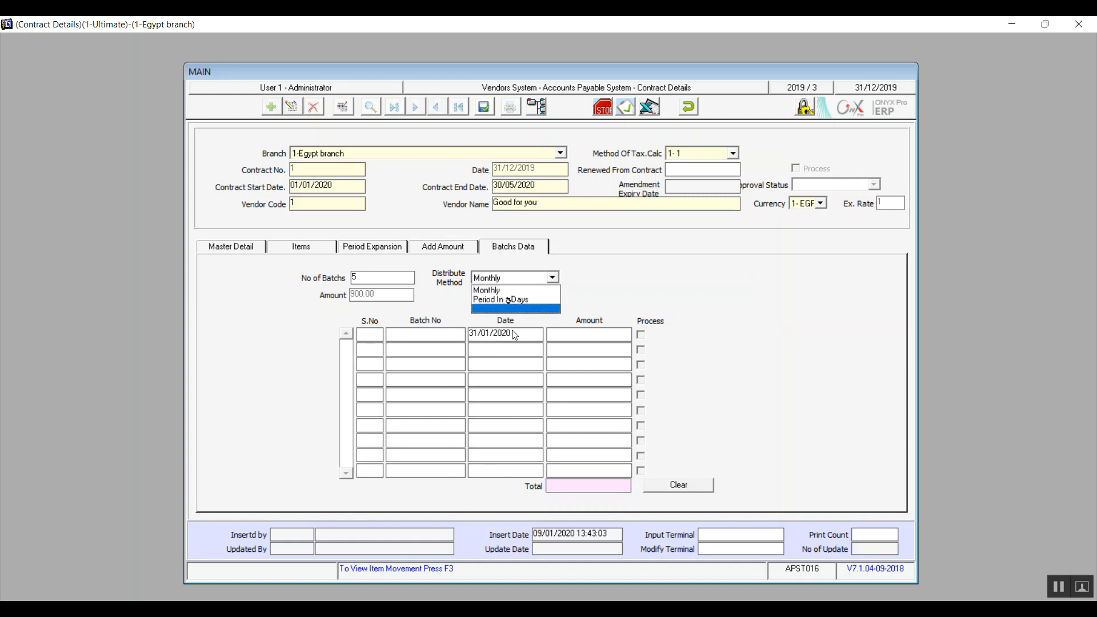
click(509, 294)
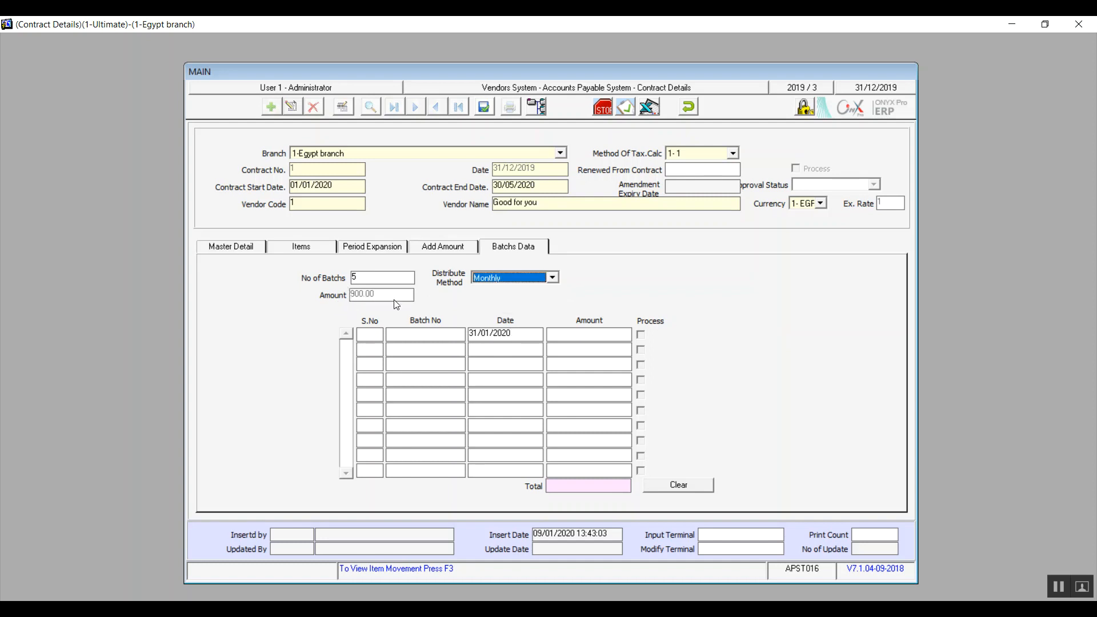
key(Tab)
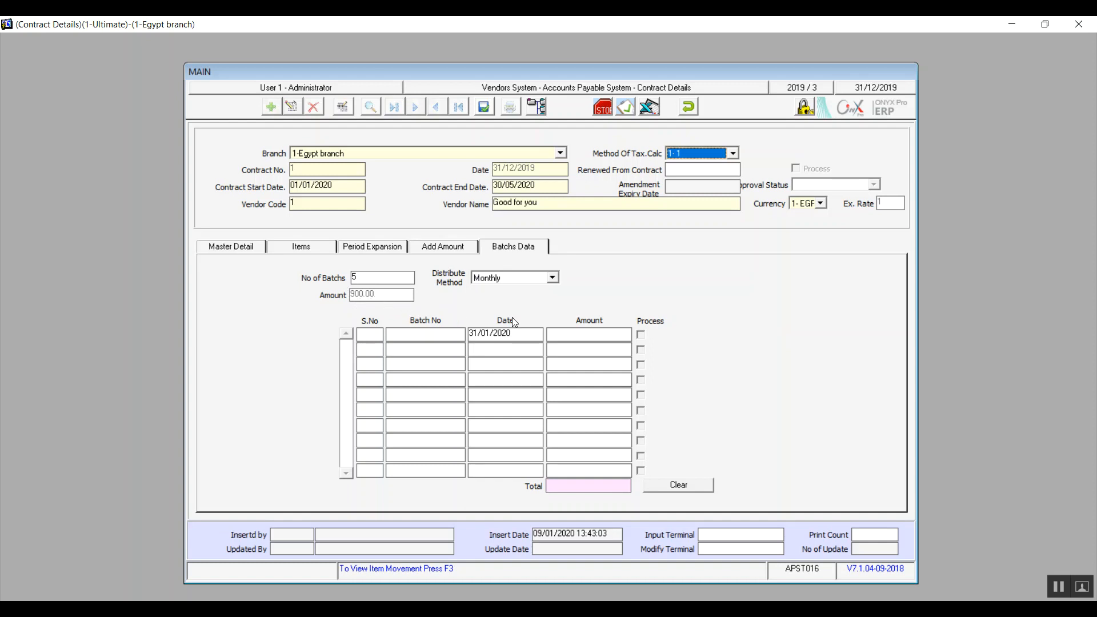
Change the batch distribution method to the period in days option, with 40 days between batches.
click(558, 276)
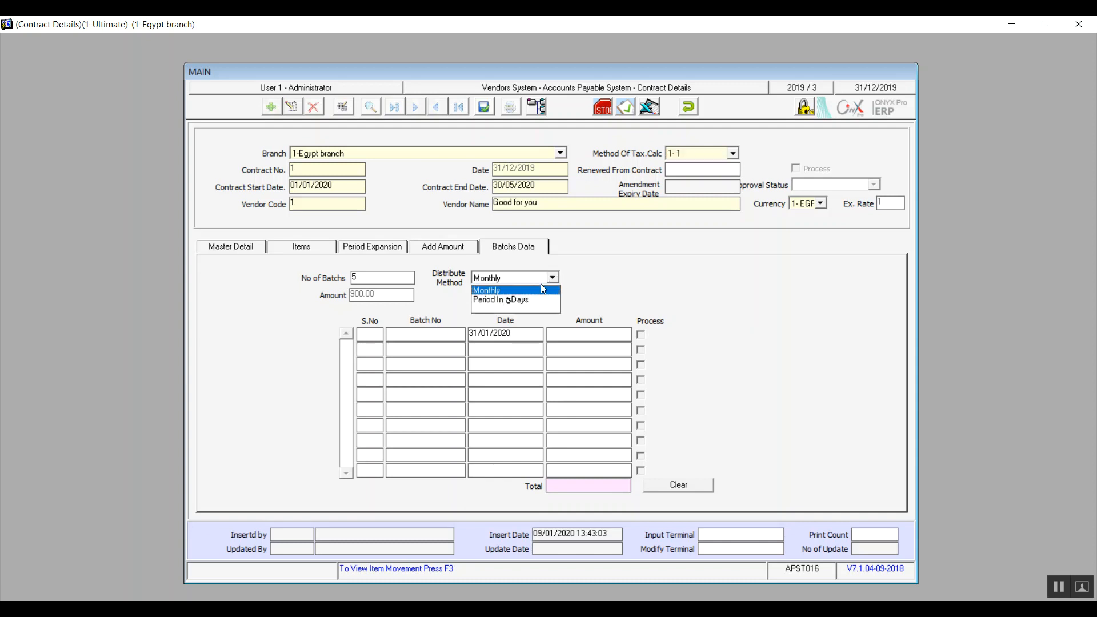
click(519, 301)
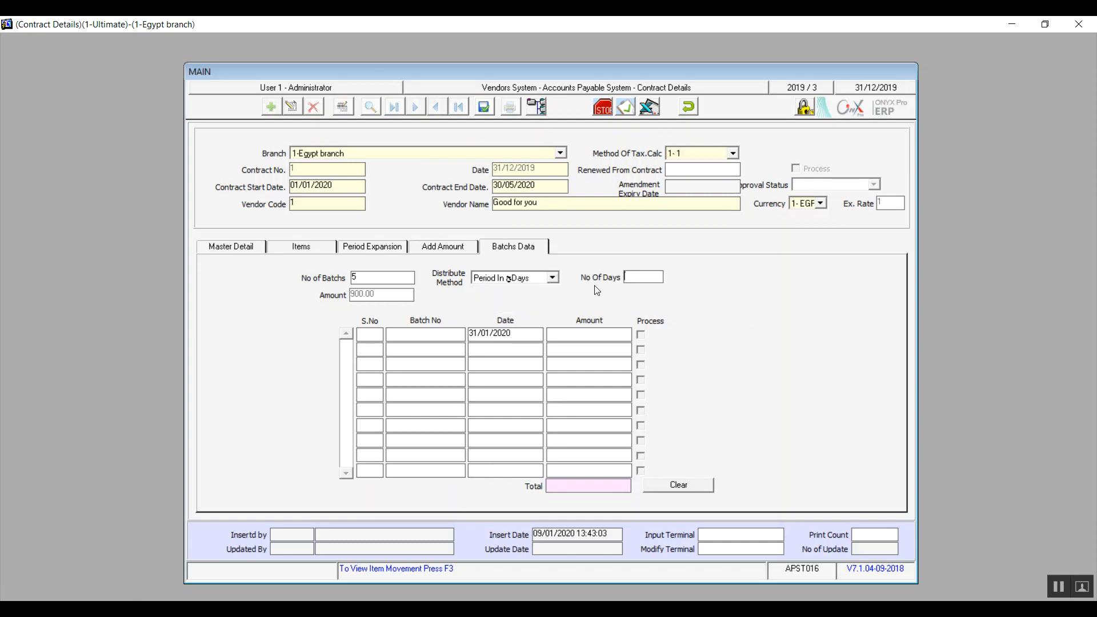
click(651, 279)
text(40)
key(Tab)
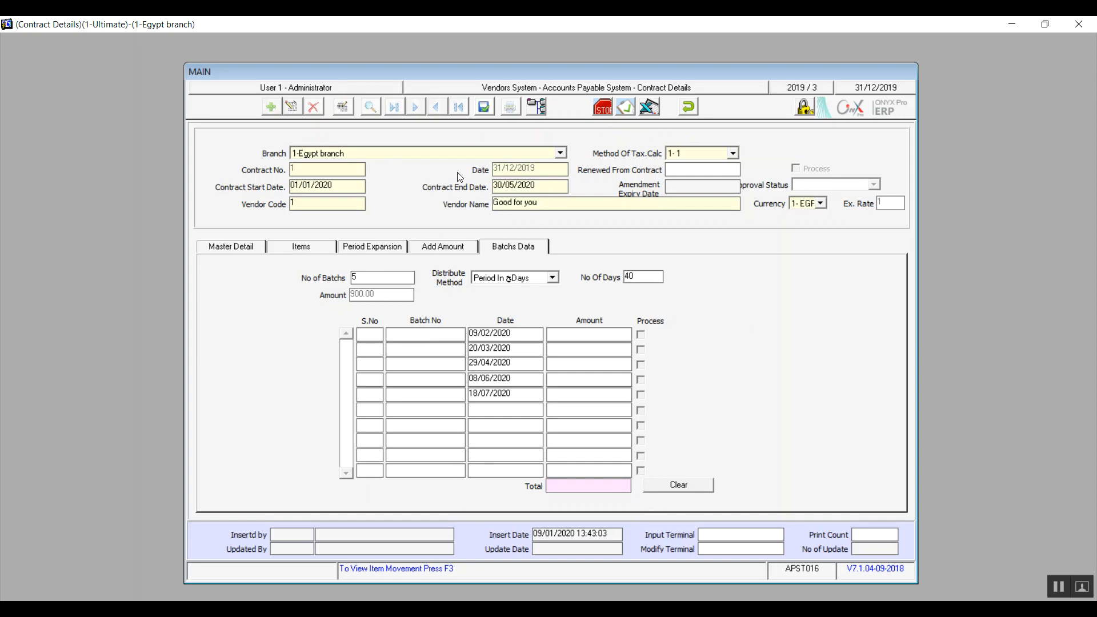
Try to save the contract, and discard the entry to leave the Contract Details form.
click(485, 109)
click(689, 107)
click(531, 359)
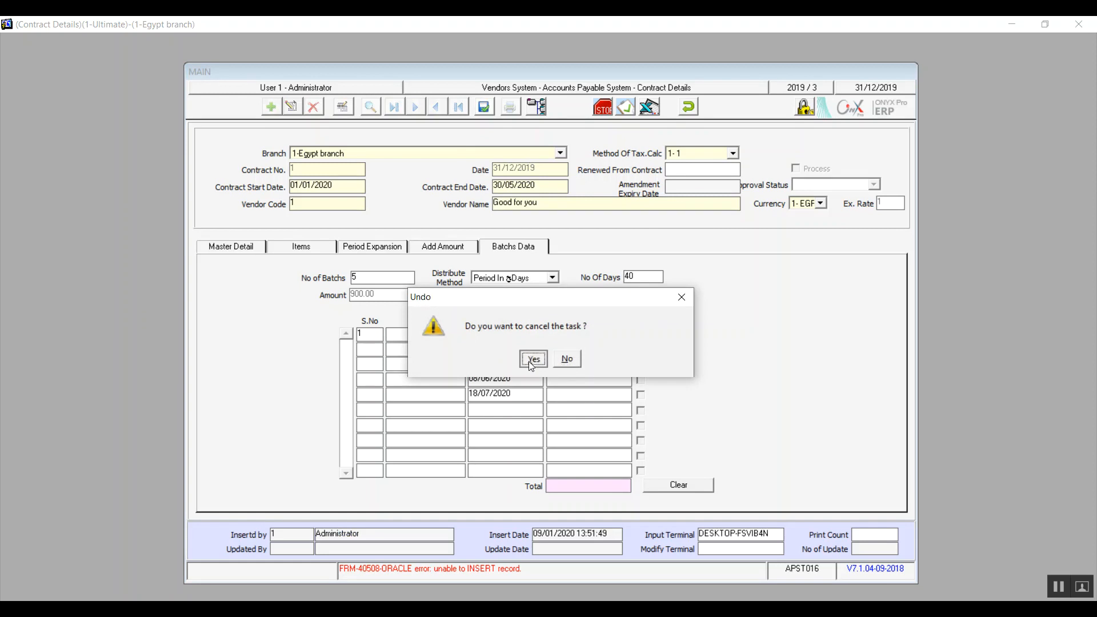
click(687, 104)
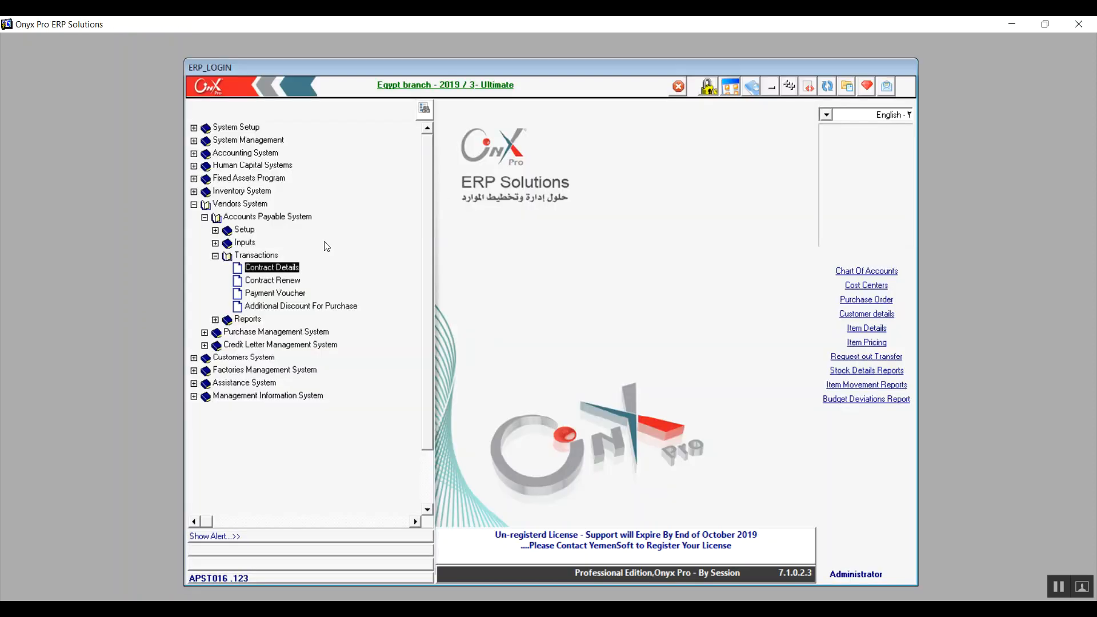
View the Contract Renew form and the Payment Voucher form of the Accounts Payable transactions.
click(274, 284)
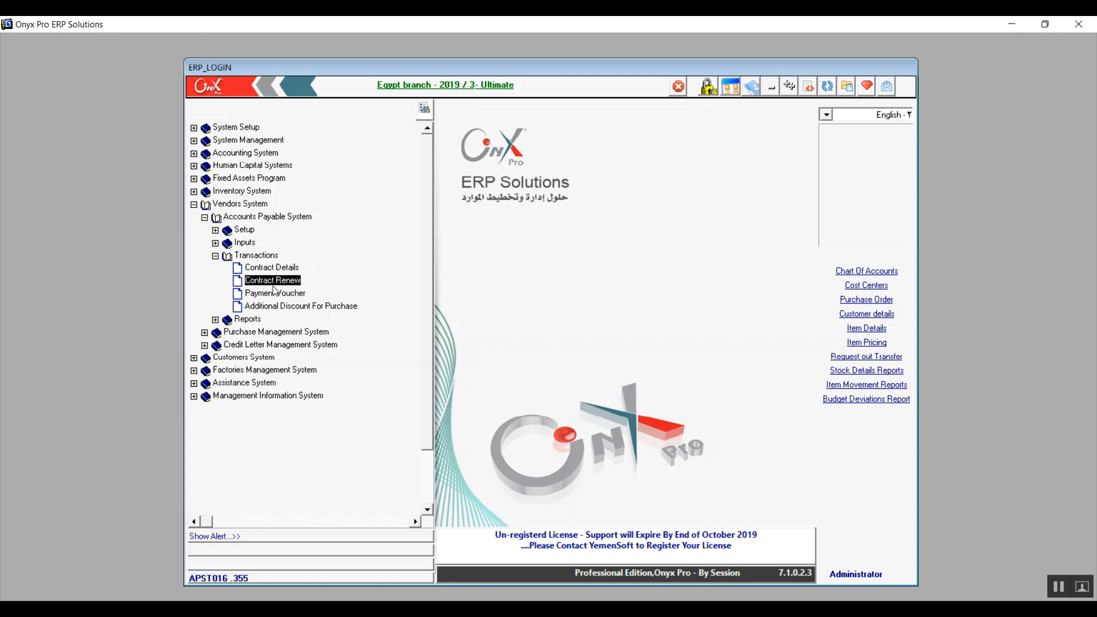
double_click(273, 286)
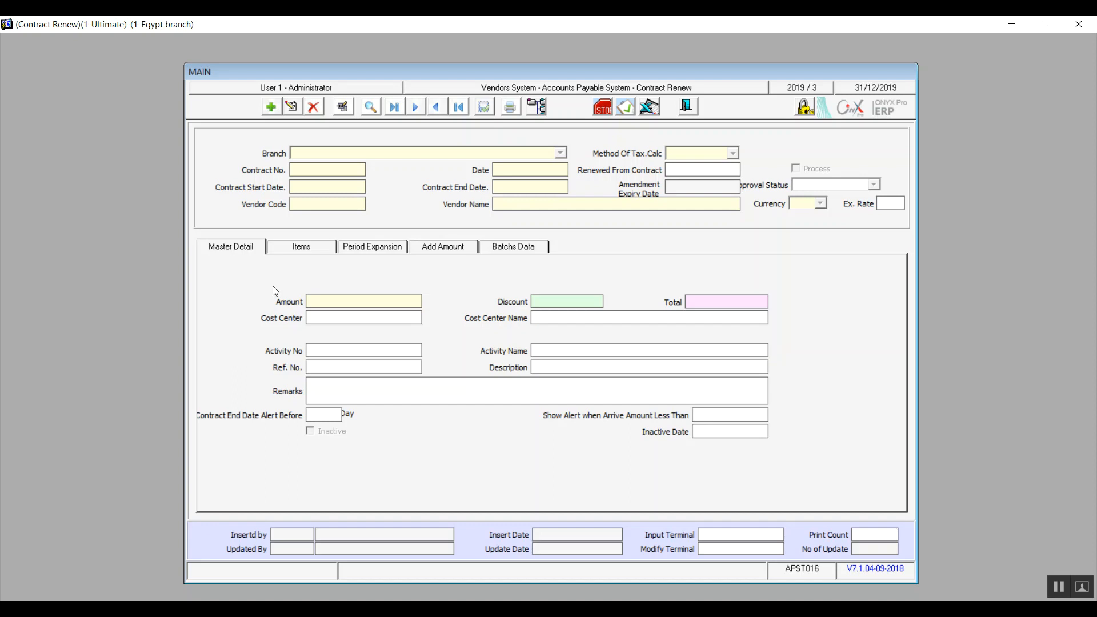
click(687, 100)
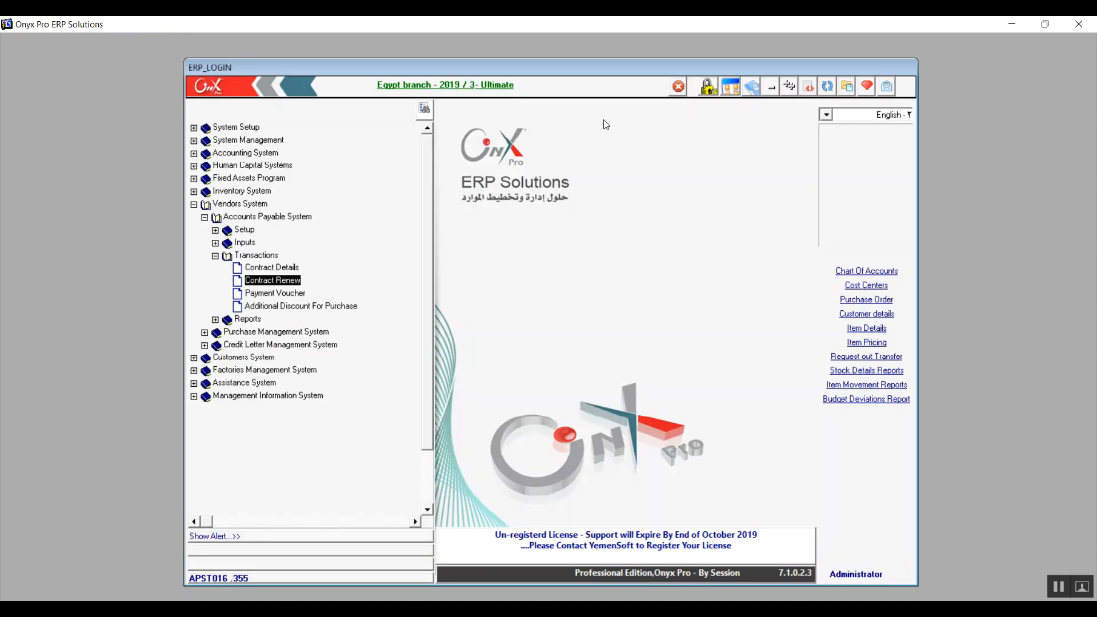
click(285, 294)
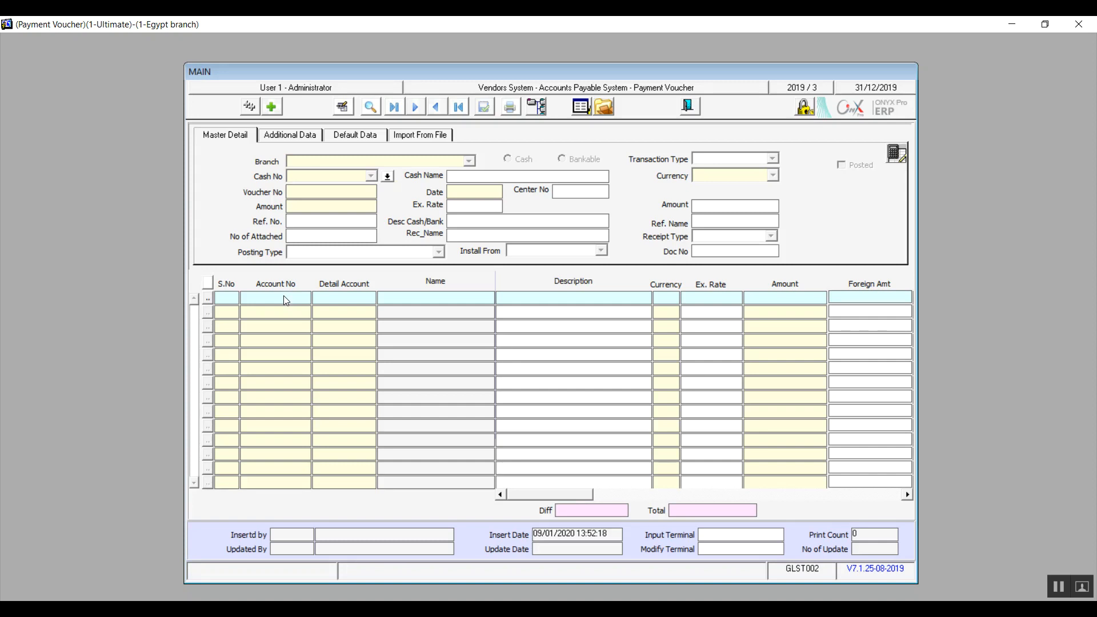
click(689, 107)
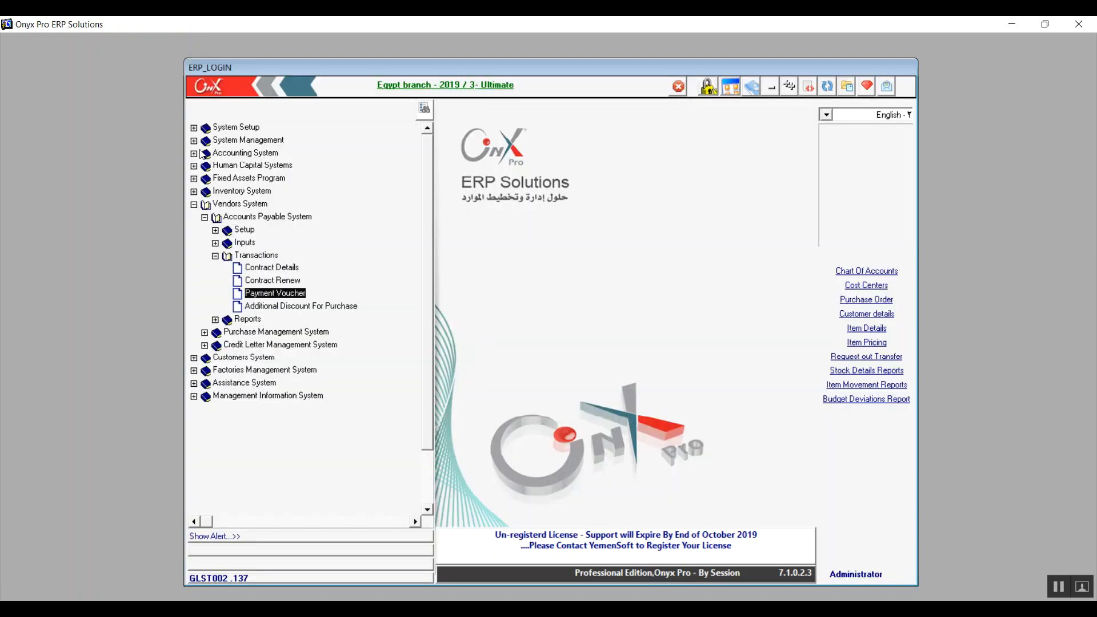
Compare the Payment Vouchers entry in the General Ledger transactions with the Payment Voucher entry in the Accounts Payable transactions.
click(194, 153)
click(205, 166)
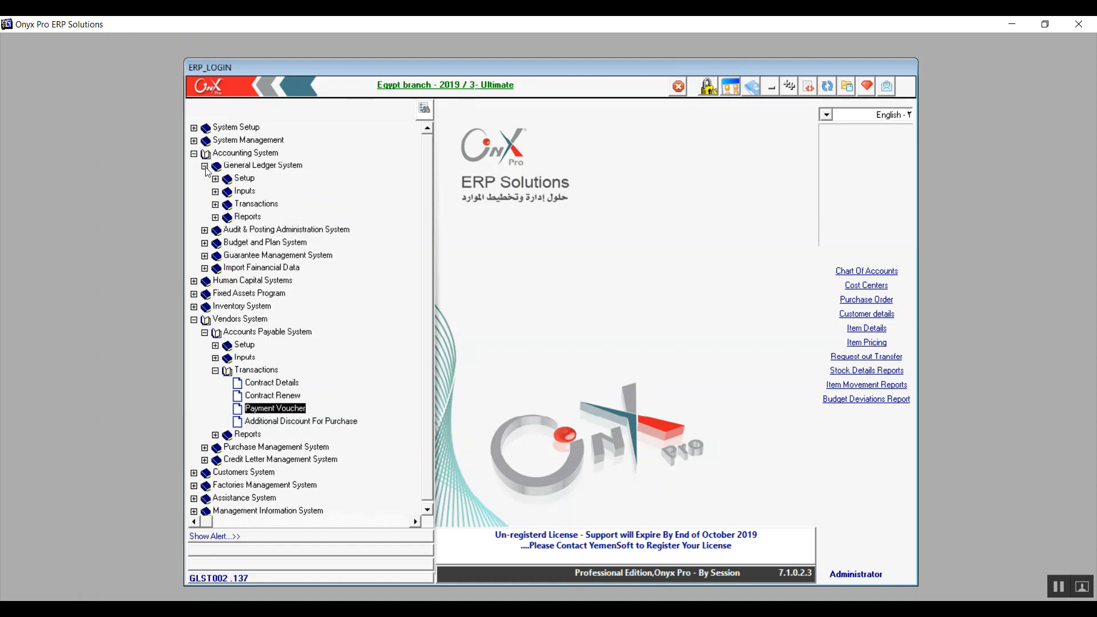
click(215, 204)
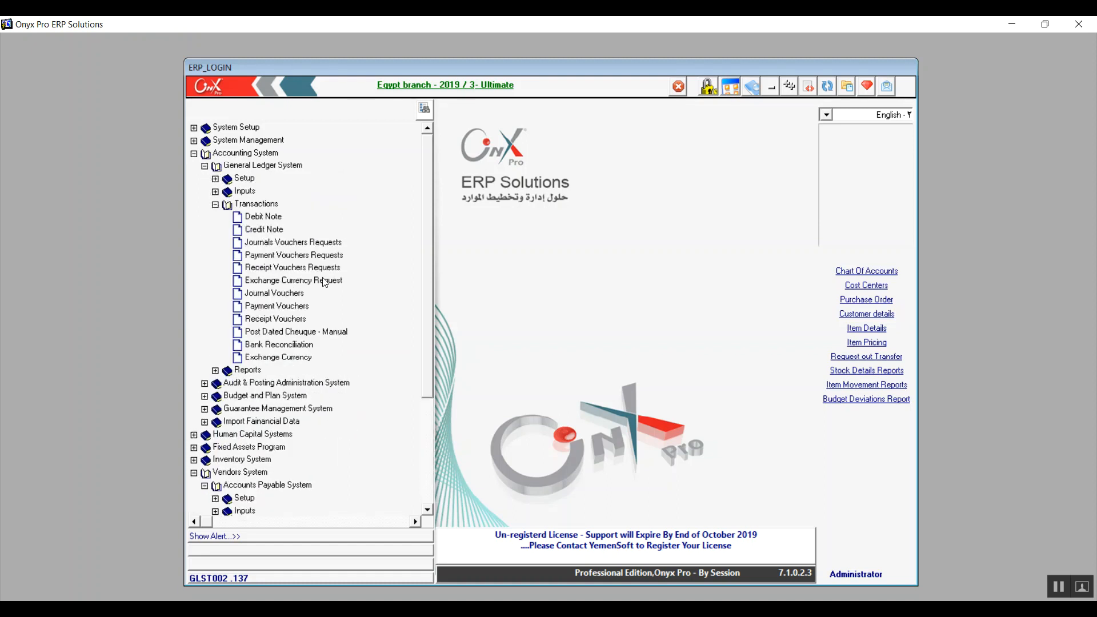
click(298, 306)
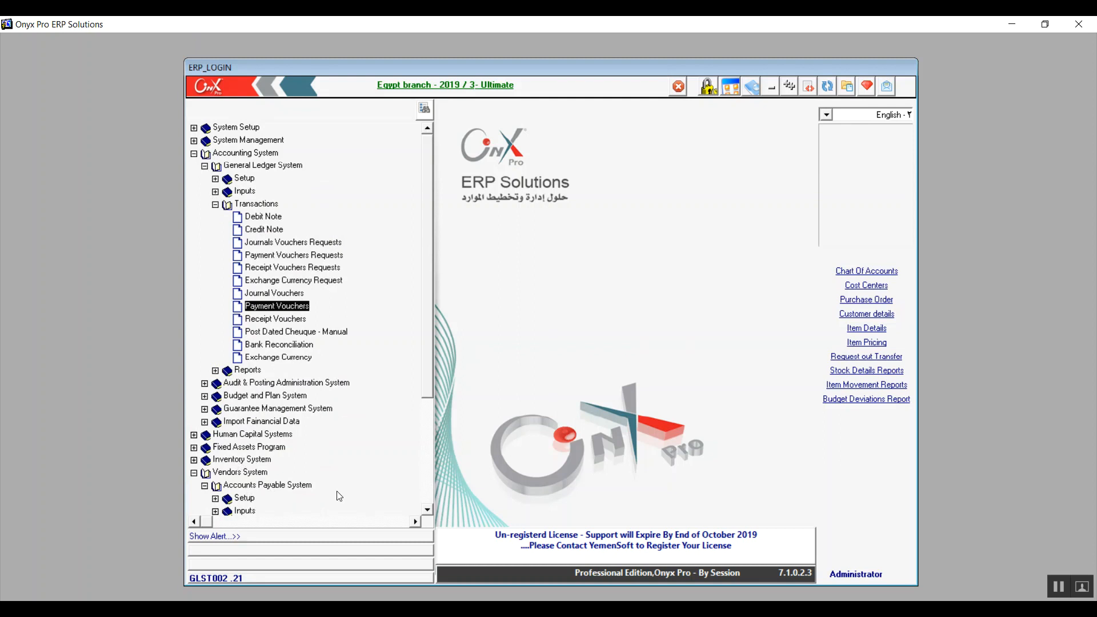
click(428, 511)
click(428, 511)
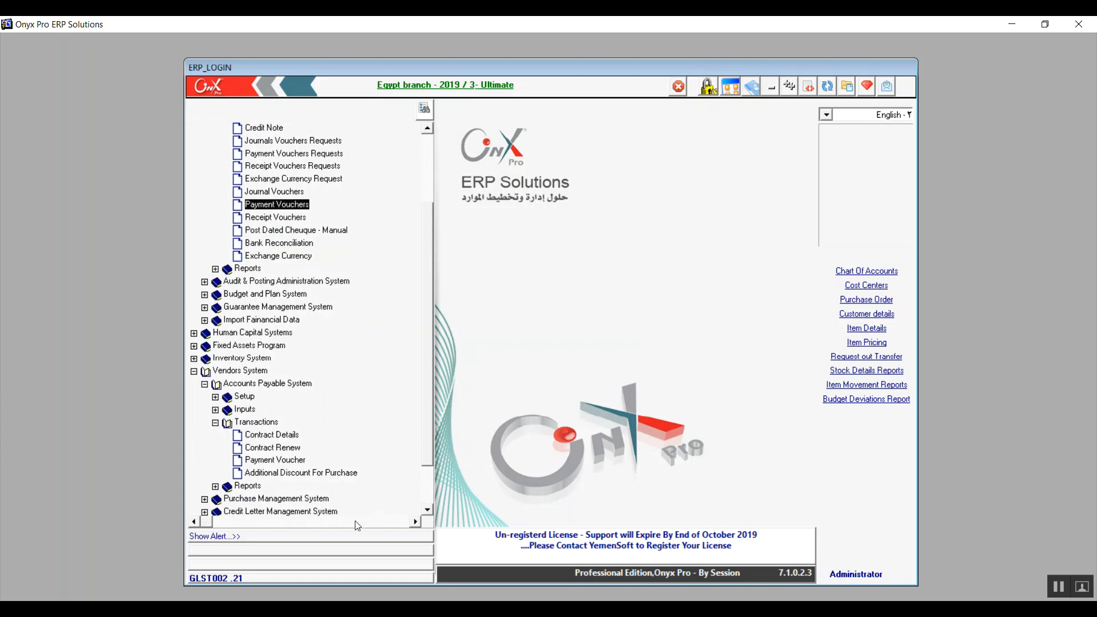
click(274, 460)
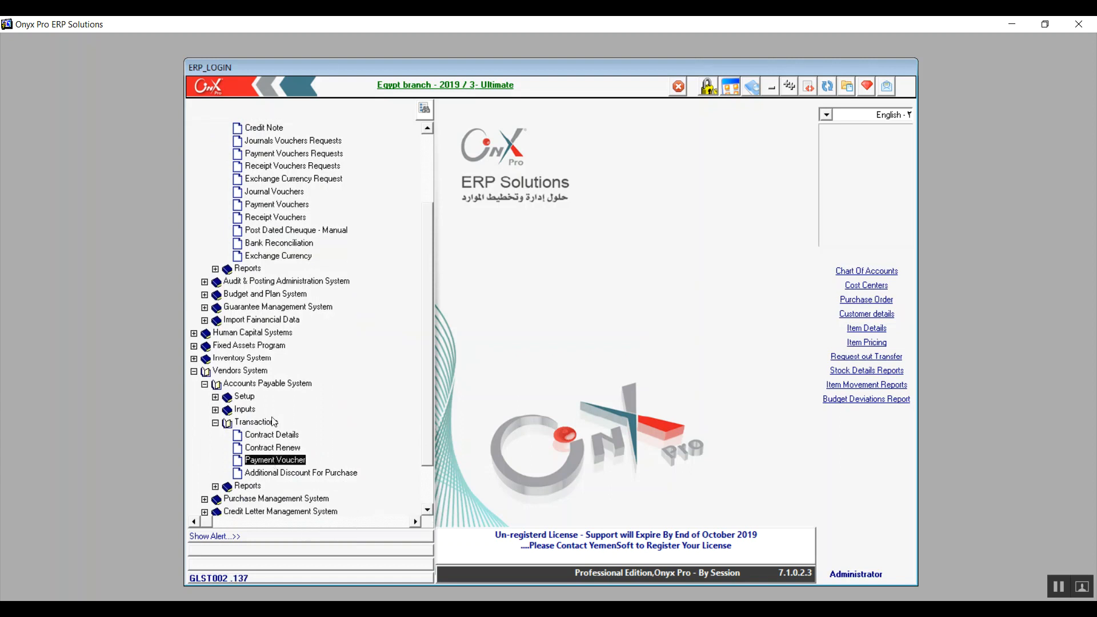
click(275, 205)
Open the Additional Discount For Purchase form and start a new voucher for 1-Egypt branch.
click(293, 476)
double_click(293, 476)
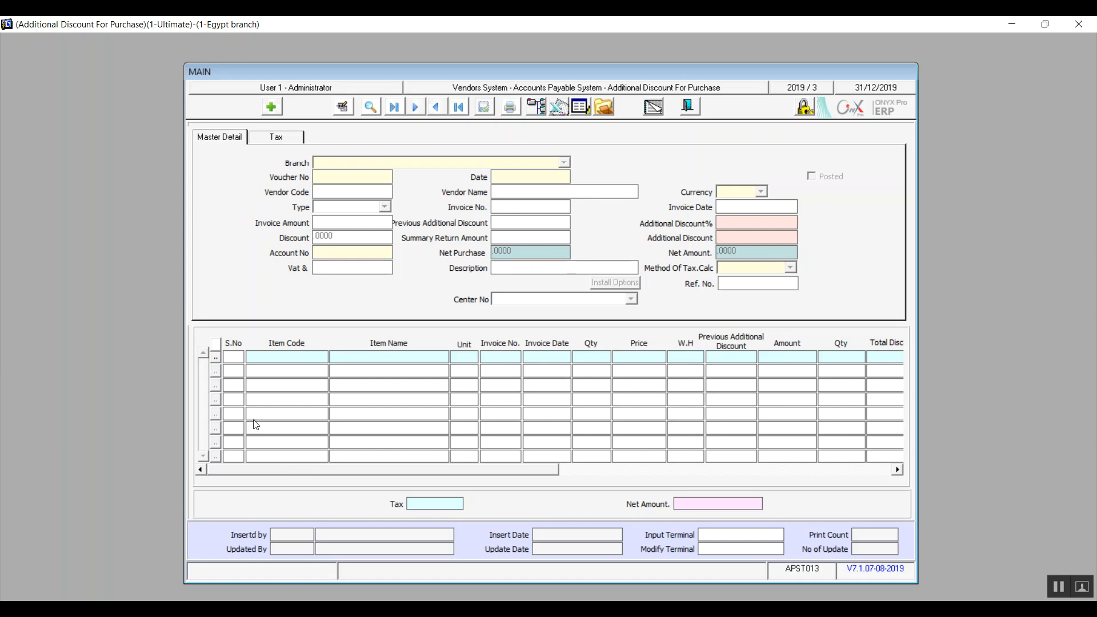
click(271, 108)
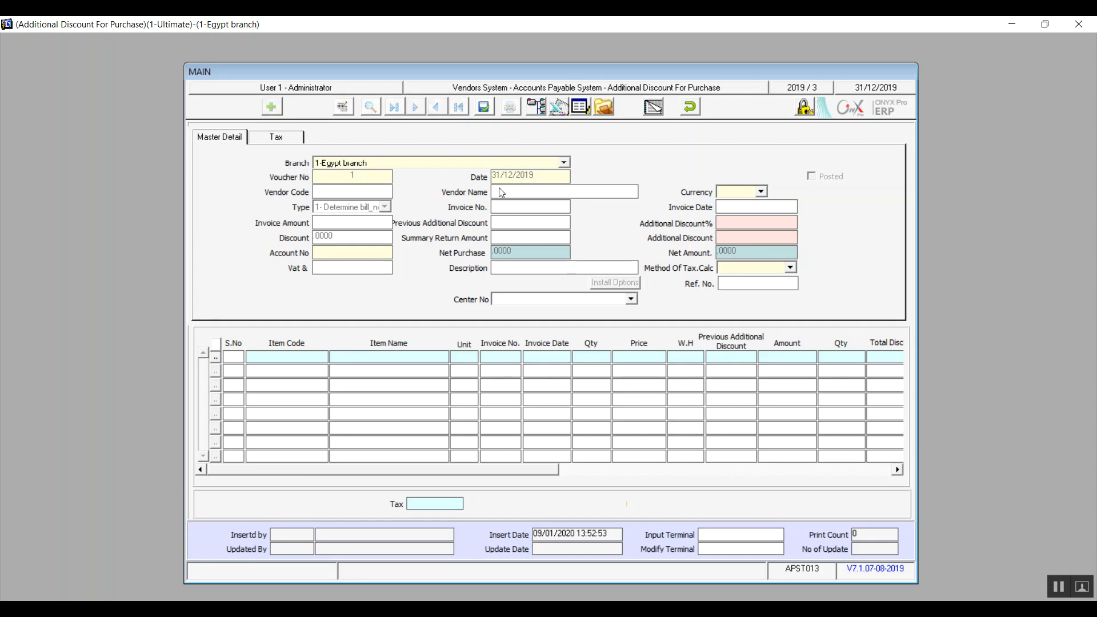
click(503, 165)
click(503, 167)
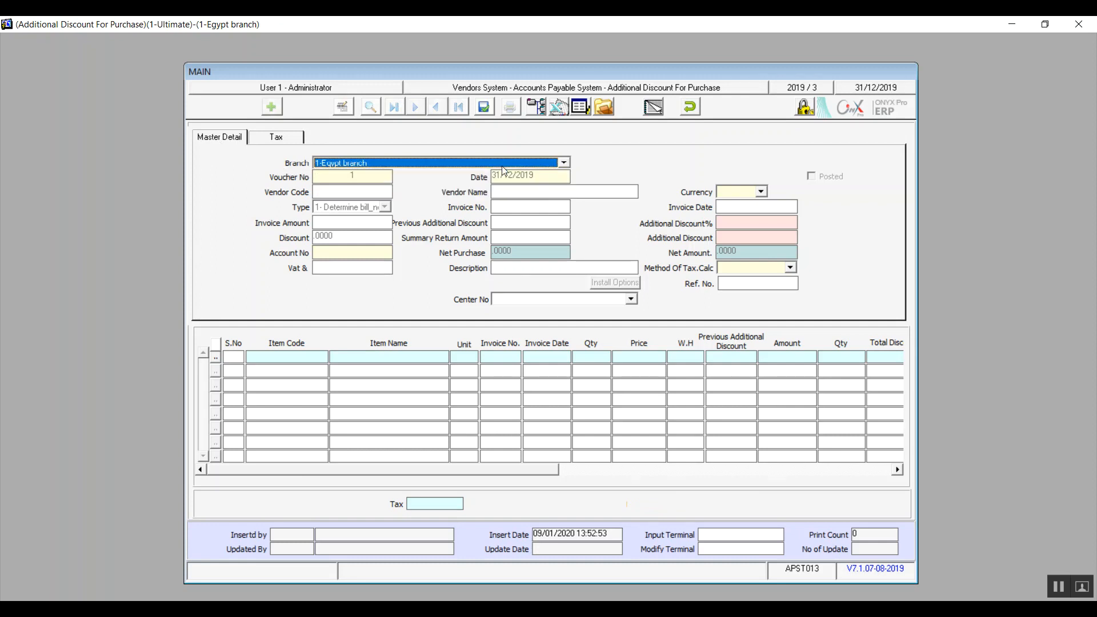
Set the discount voucher's vendor code to 1 and its currency to 1-EGP.
click(371, 194)
text(1)
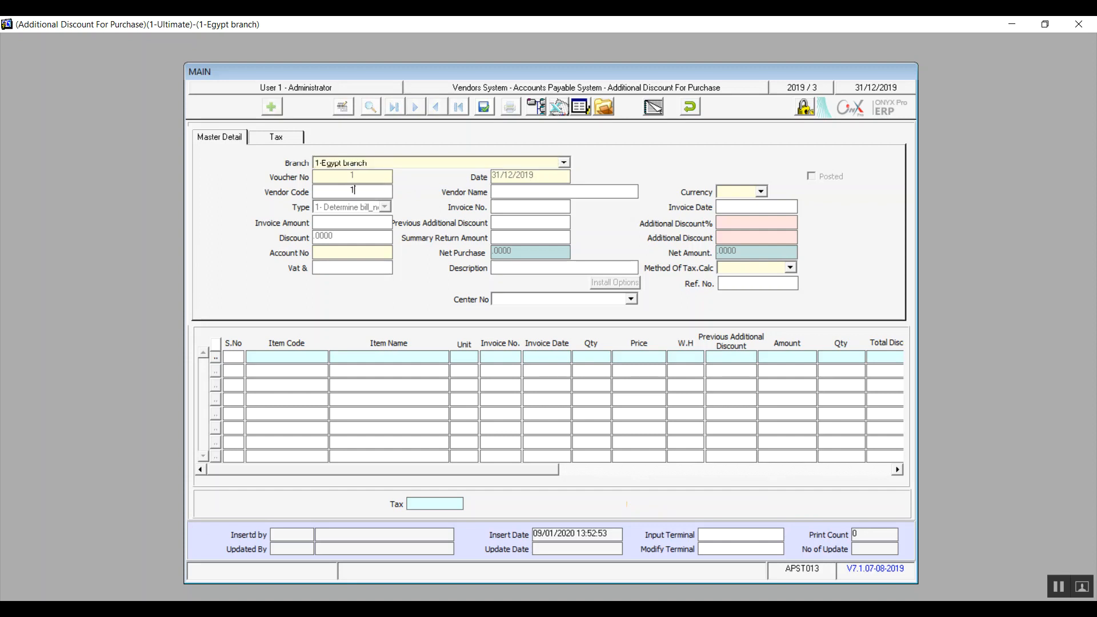
key(Return)
click(354, 190)
click(749, 190)
click(738, 203)
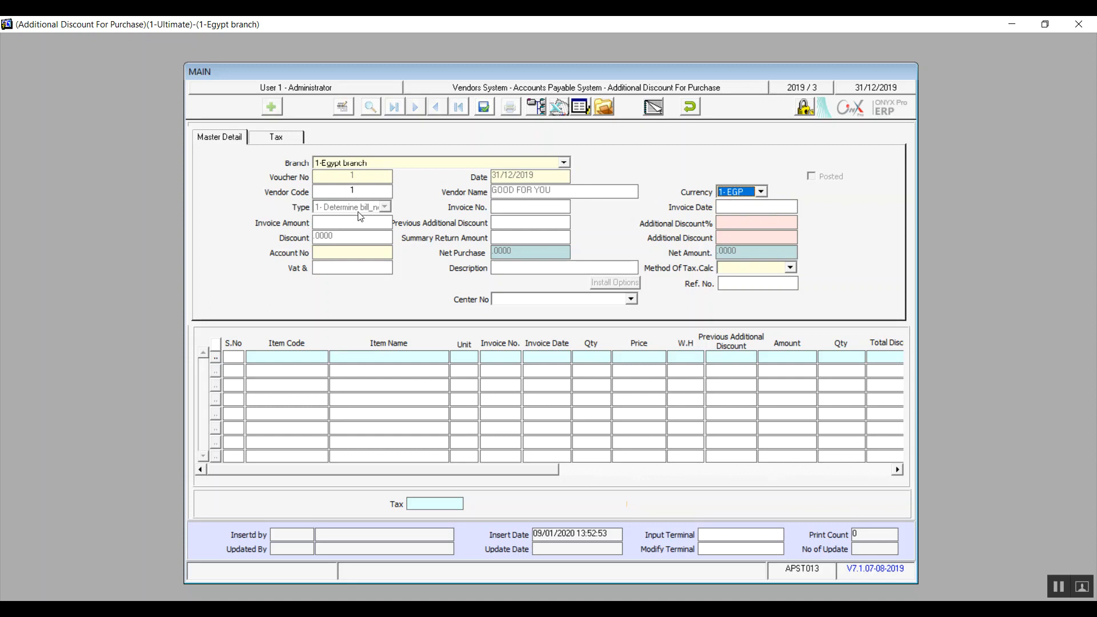
Try to enter invoice number 1 on the discount voucher and look through the list of accounts.
click(505, 208)
click(531, 207)
text(1)
click(368, 255)
double_click(367, 256)
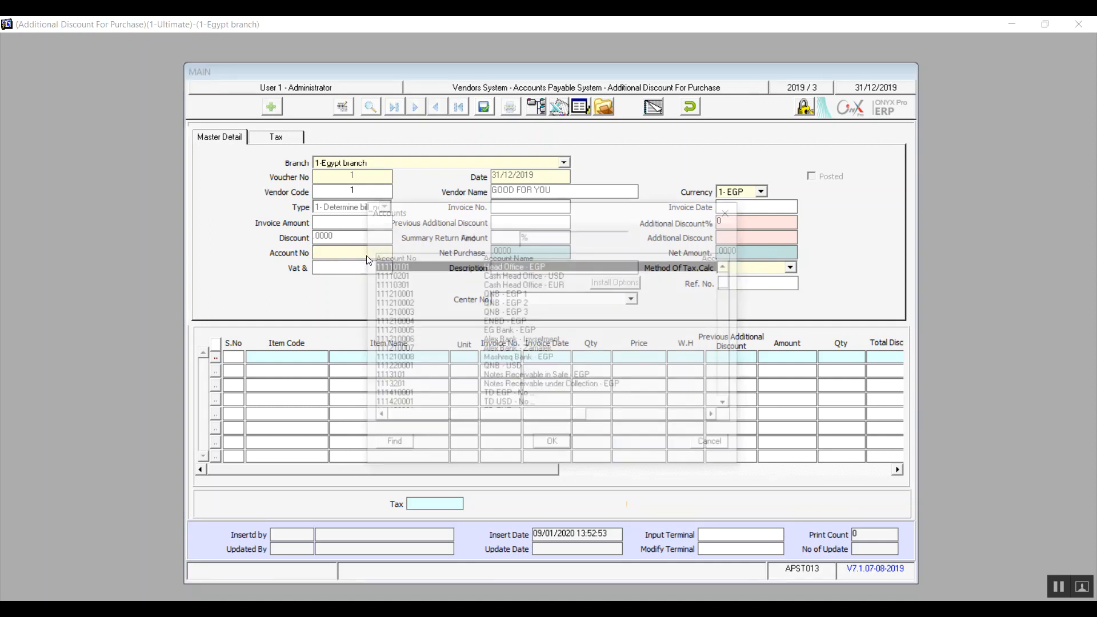
click(716, 446)
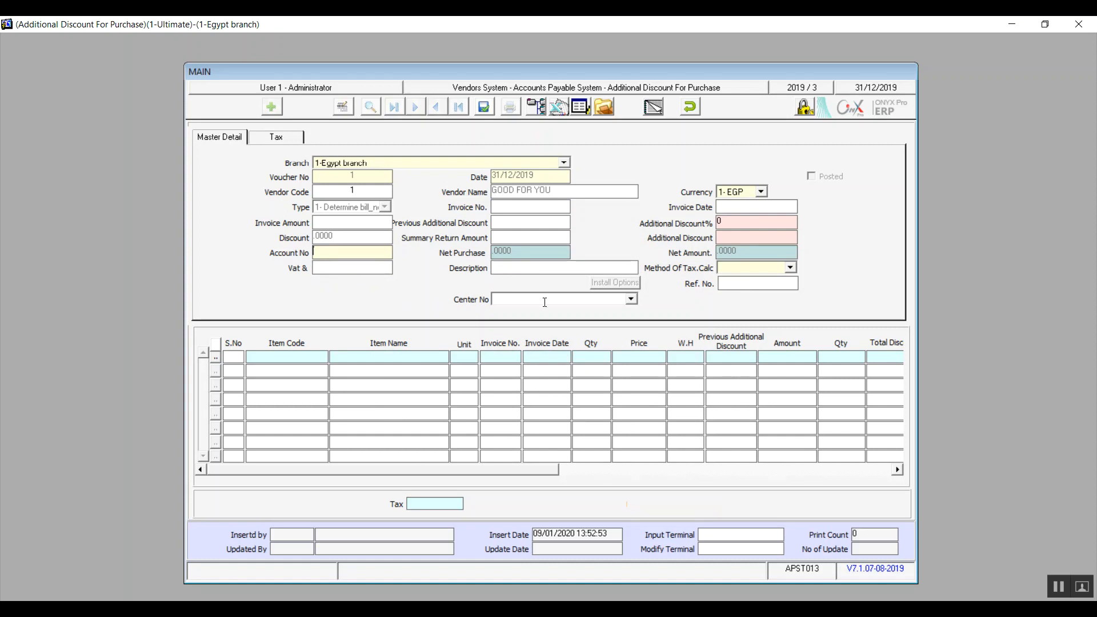
Assign center 2 - summr 1 to the discount voucher.
click(629, 301)
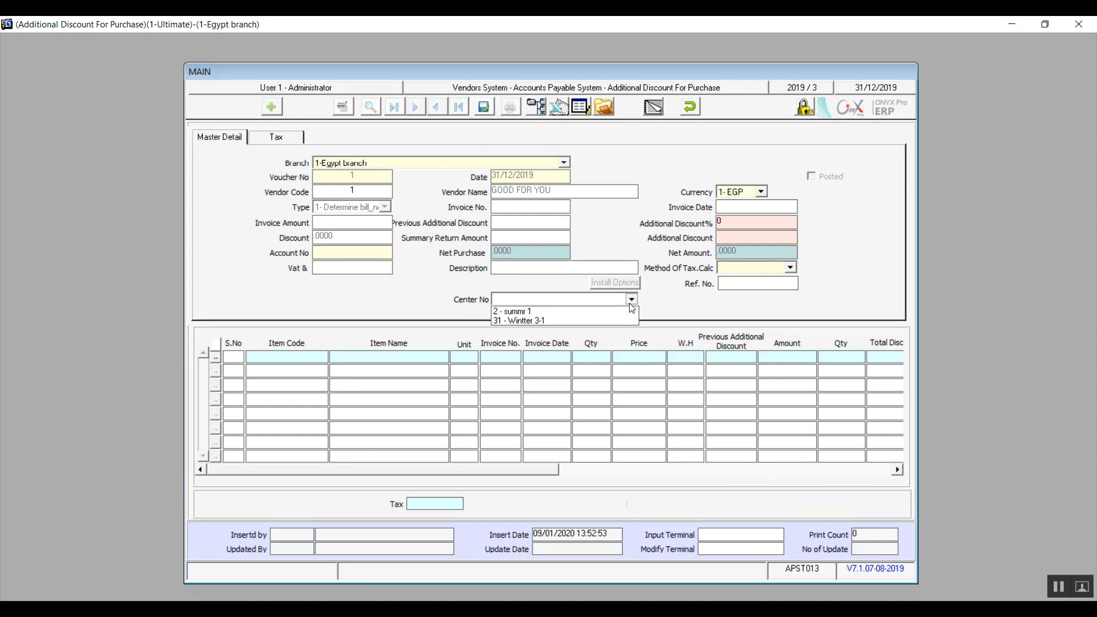
click(564, 314)
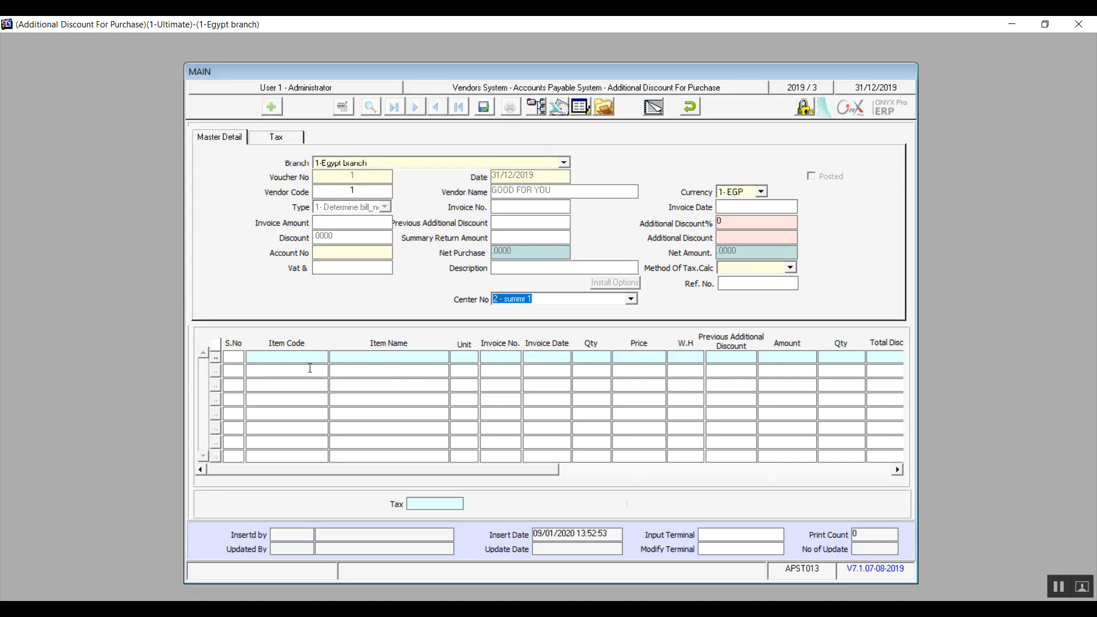
Discard the new discount voucher and close the Additional Discount For Purchase form.
click(696, 110)
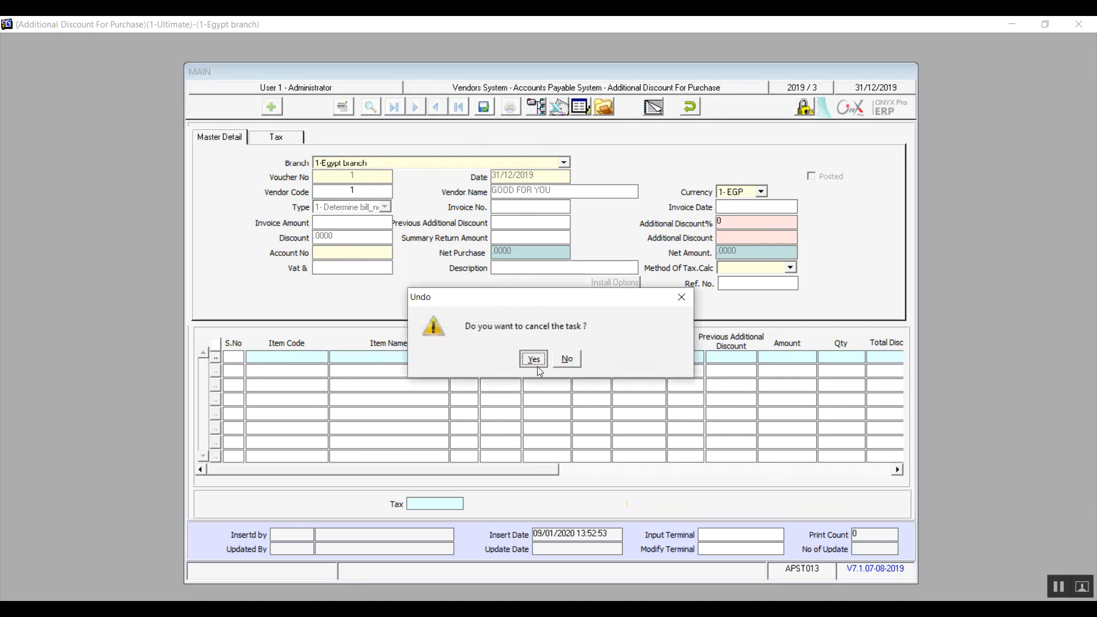
click(536, 366)
click(685, 108)
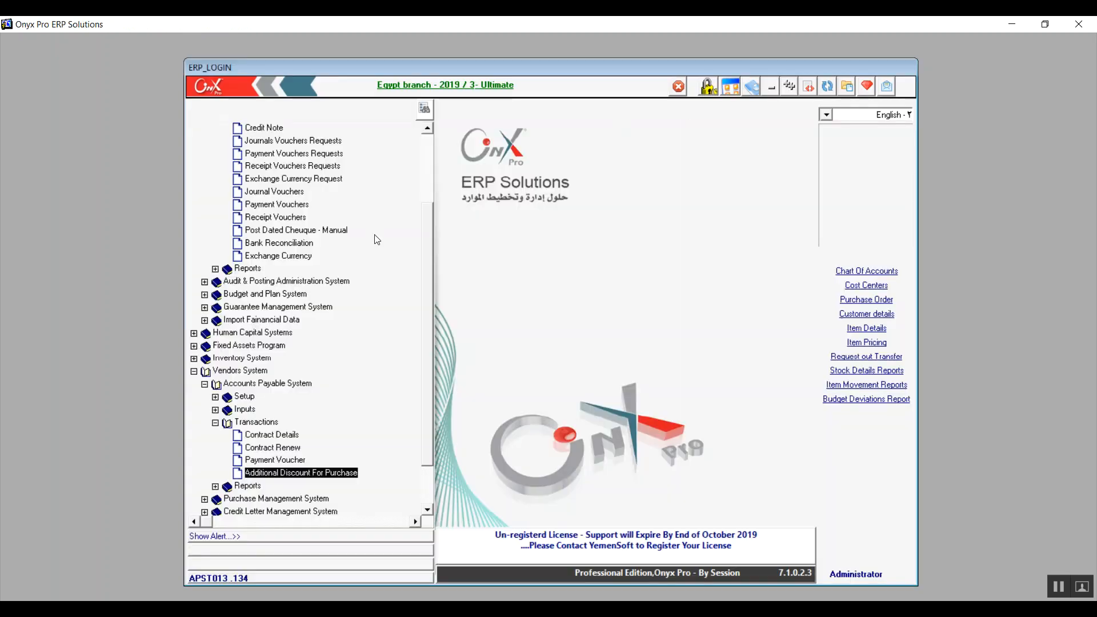
Open the Vendor Details Reports form from the reports of the Accounts Payable System.
click(205, 385)
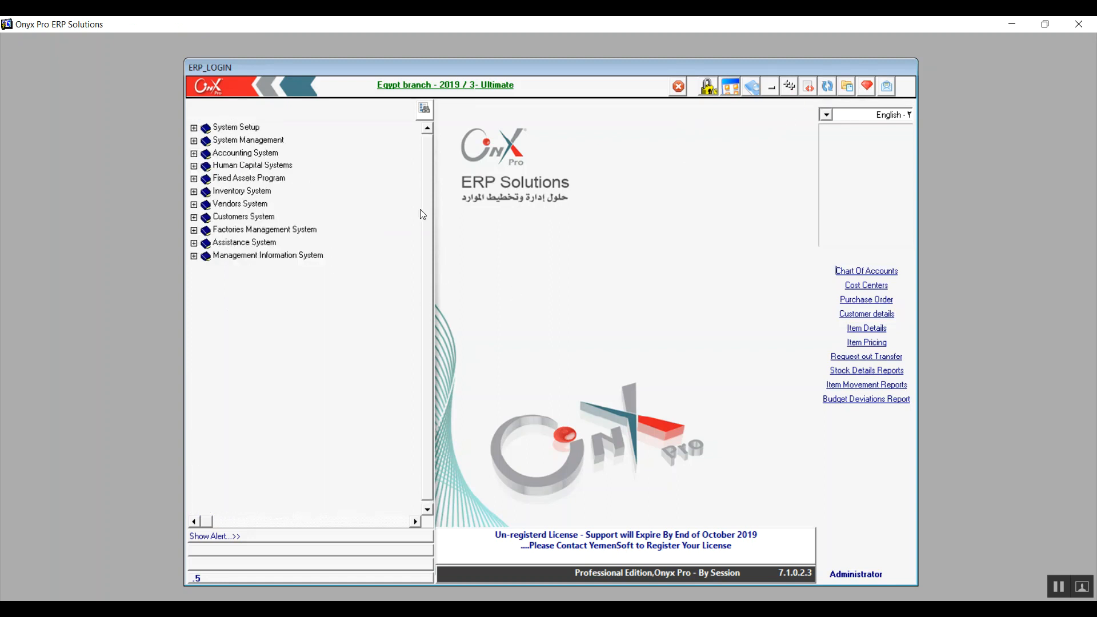
click(194, 204)
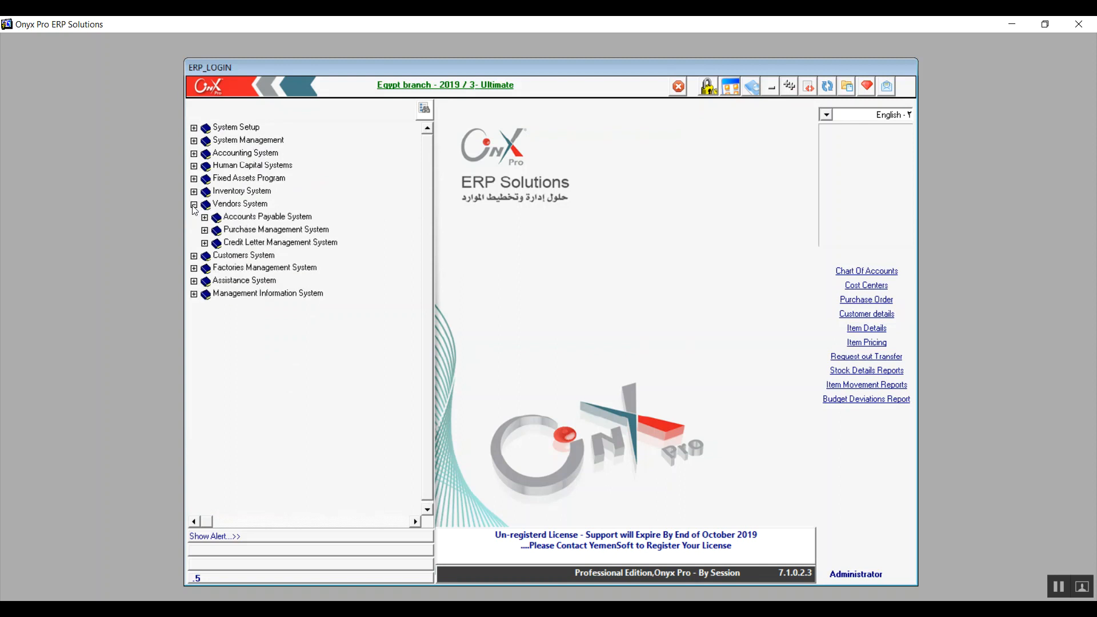
click(204, 217)
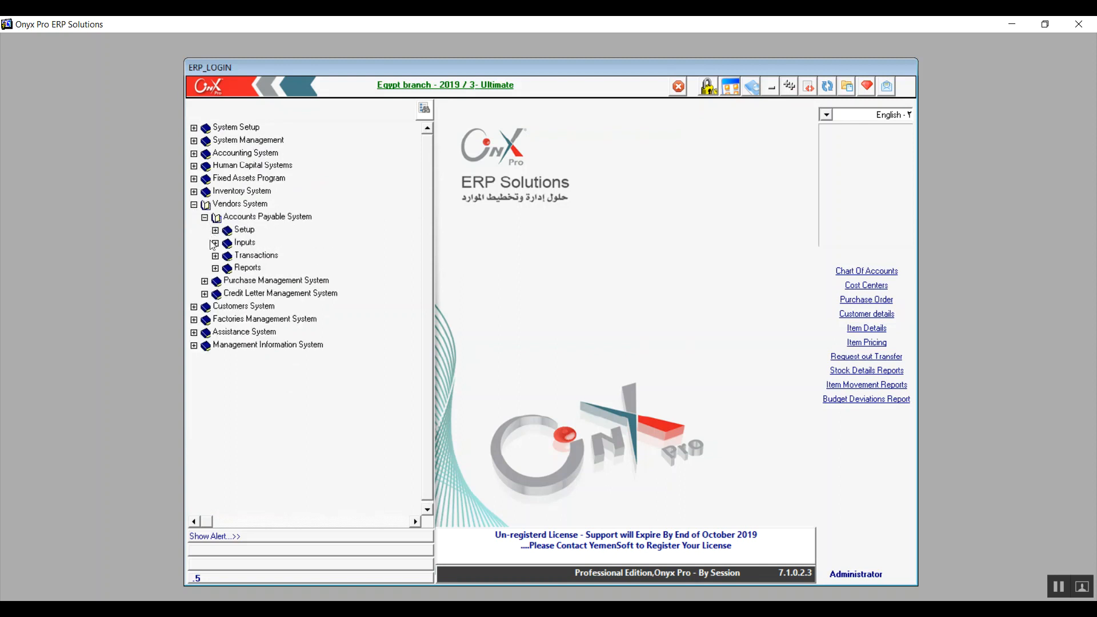
click(216, 268)
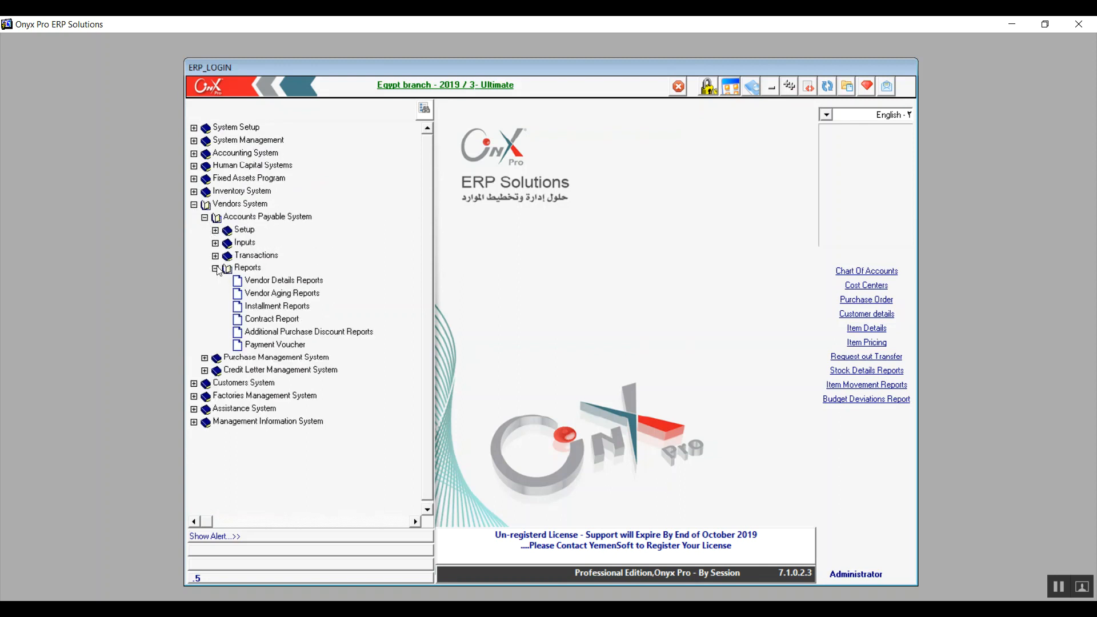
double_click(265, 281)
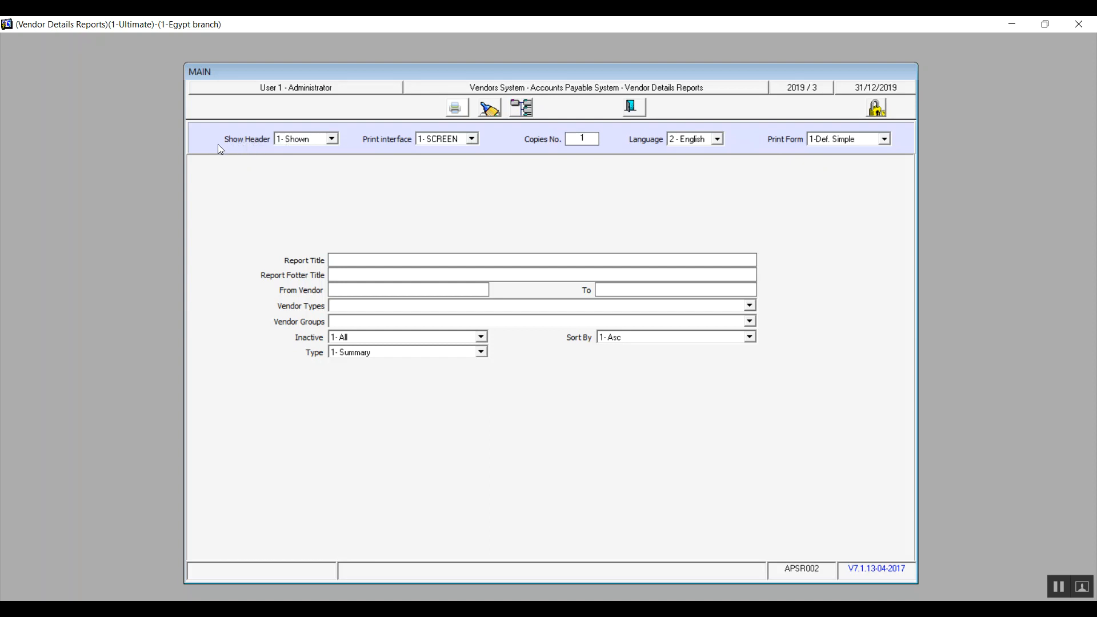
Preview the vendor details report on screen with its header set to 1- Shown, and close the preview.
click(333, 140)
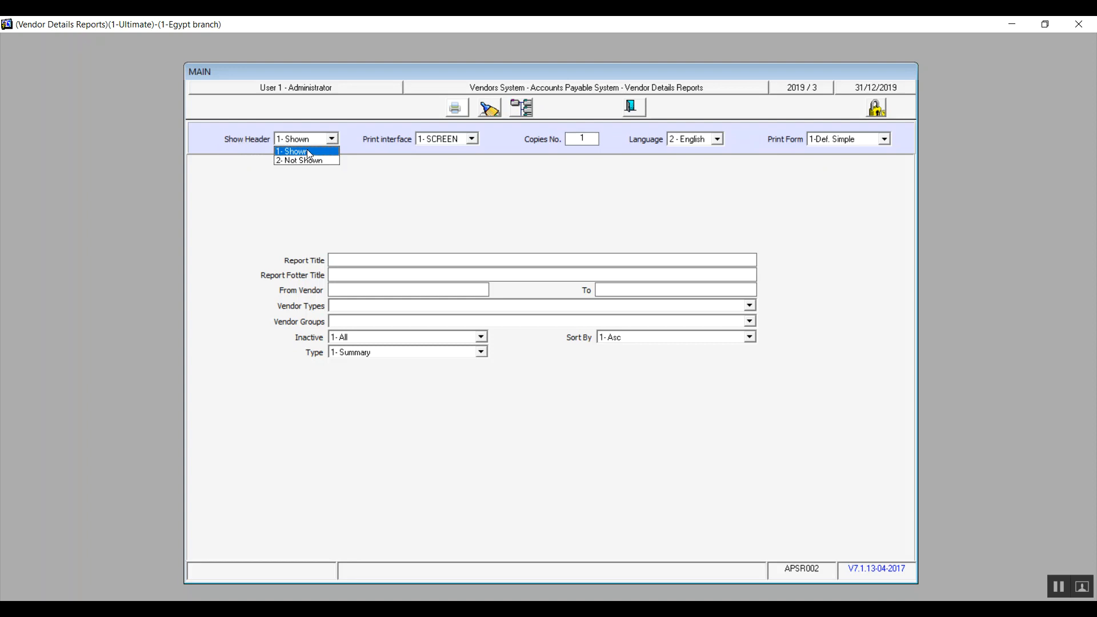
click(309, 151)
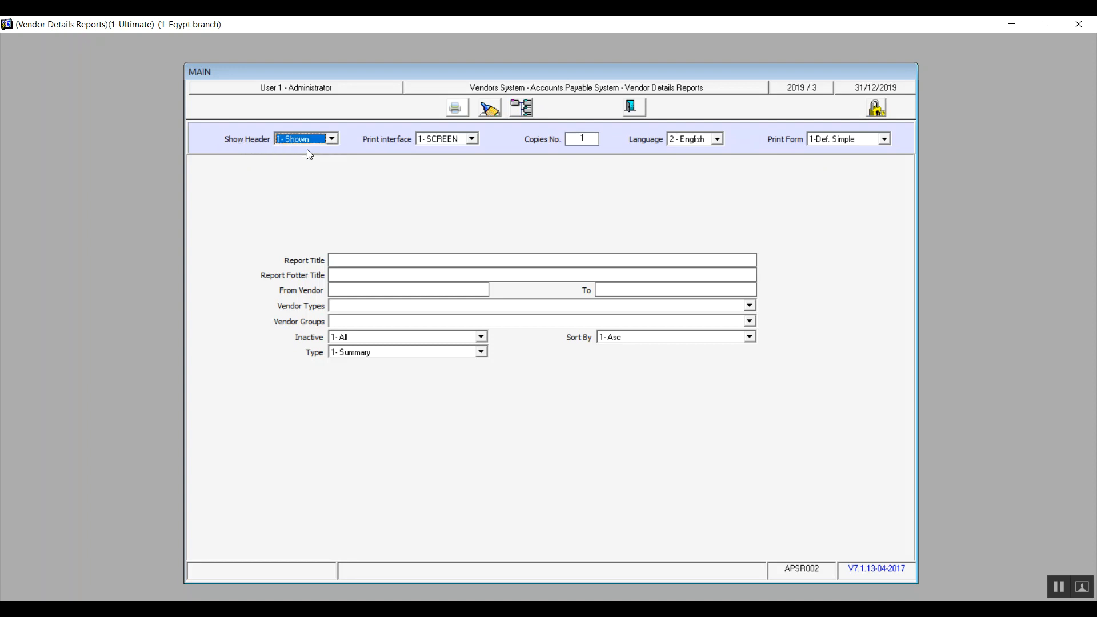
click(457, 114)
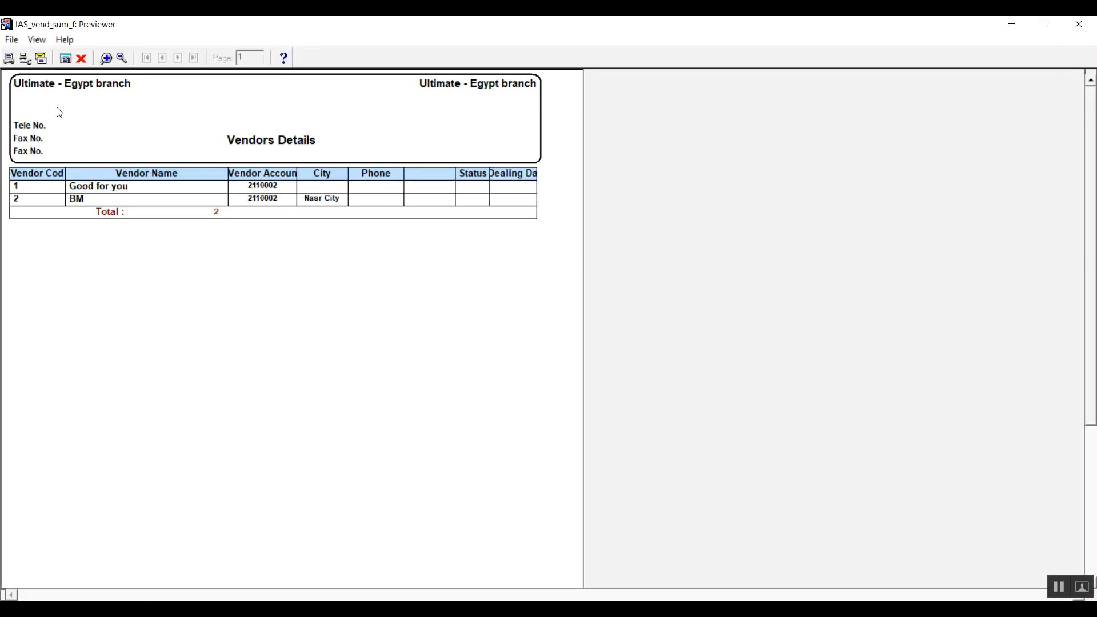
click(1078, 24)
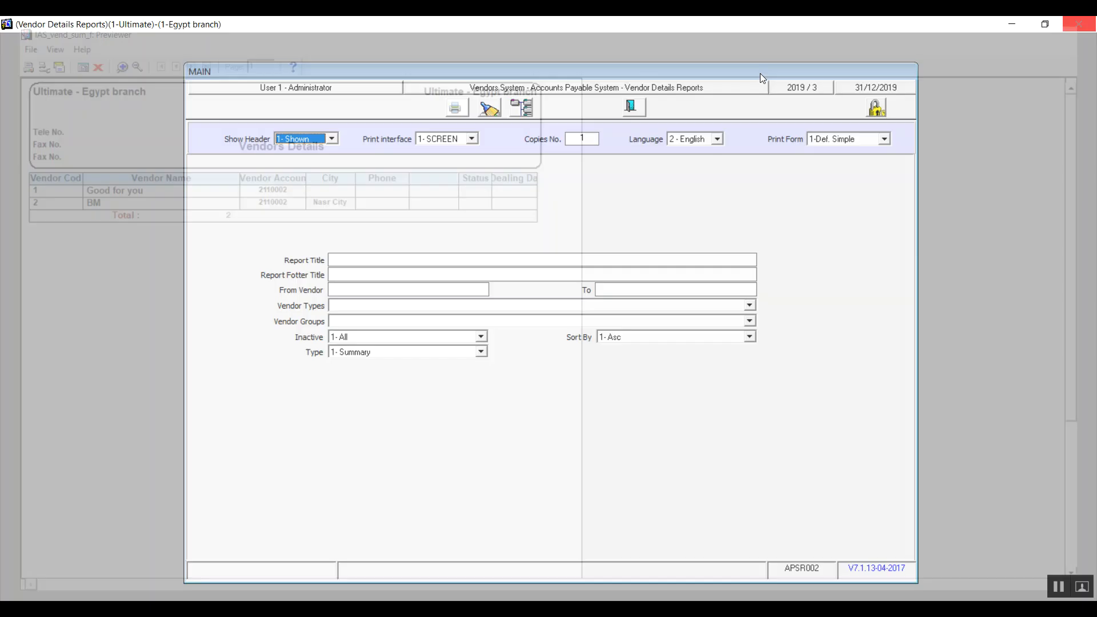
Preview the vendor details report with its header set to 2- Not Shown, and restore the header to 1- Shown.
click(336, 143)
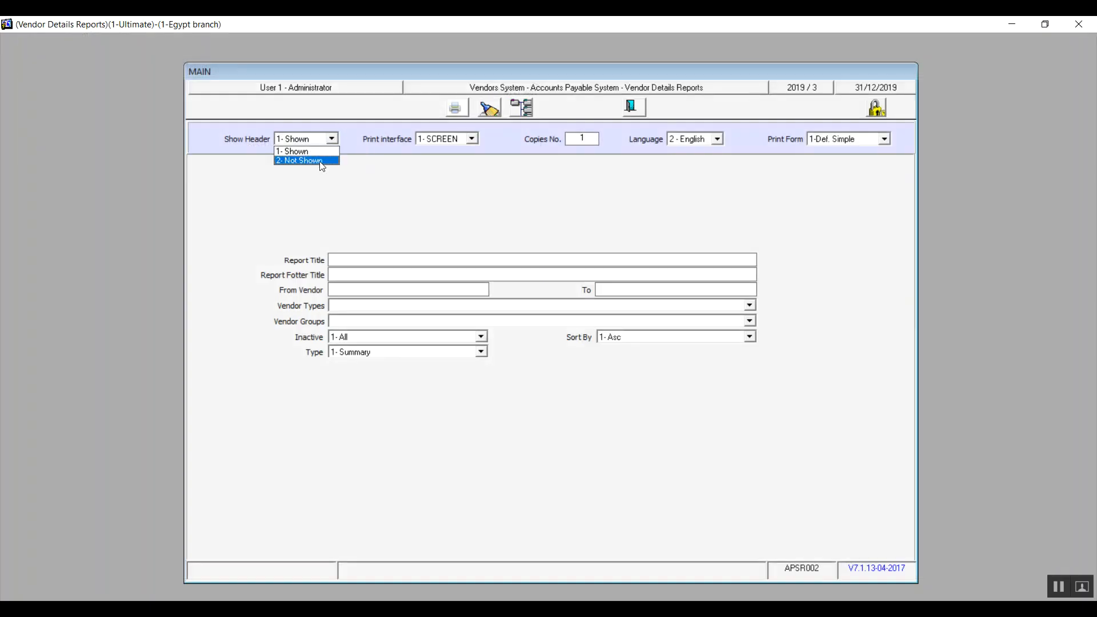
click(323, 164)
click(457, 110)
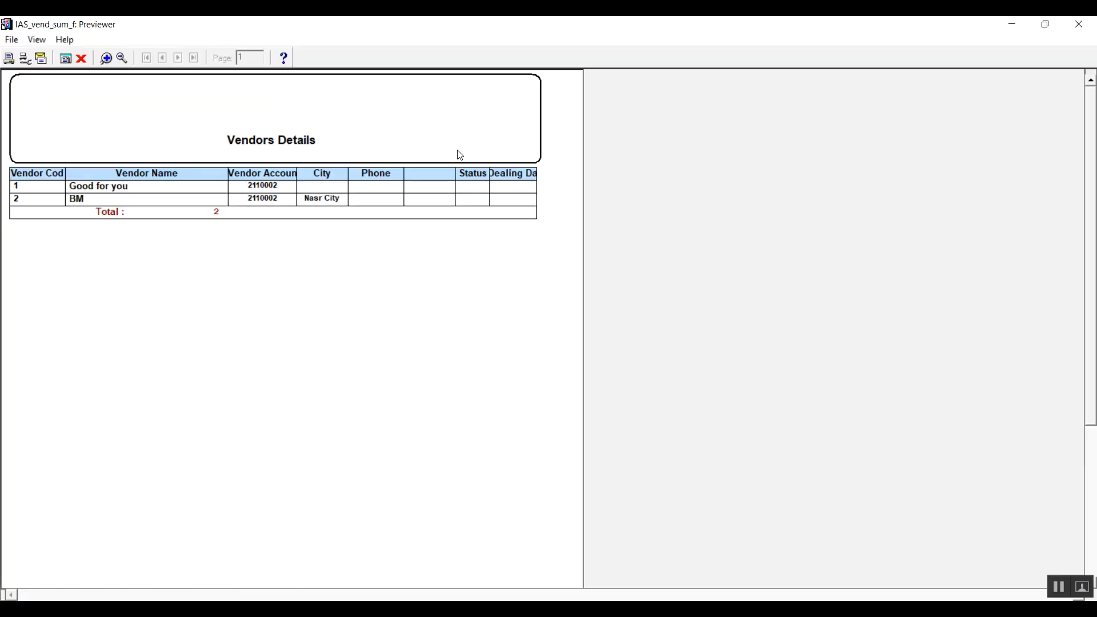
click(1079, 24)
click(331, 140)
click(312, 149)
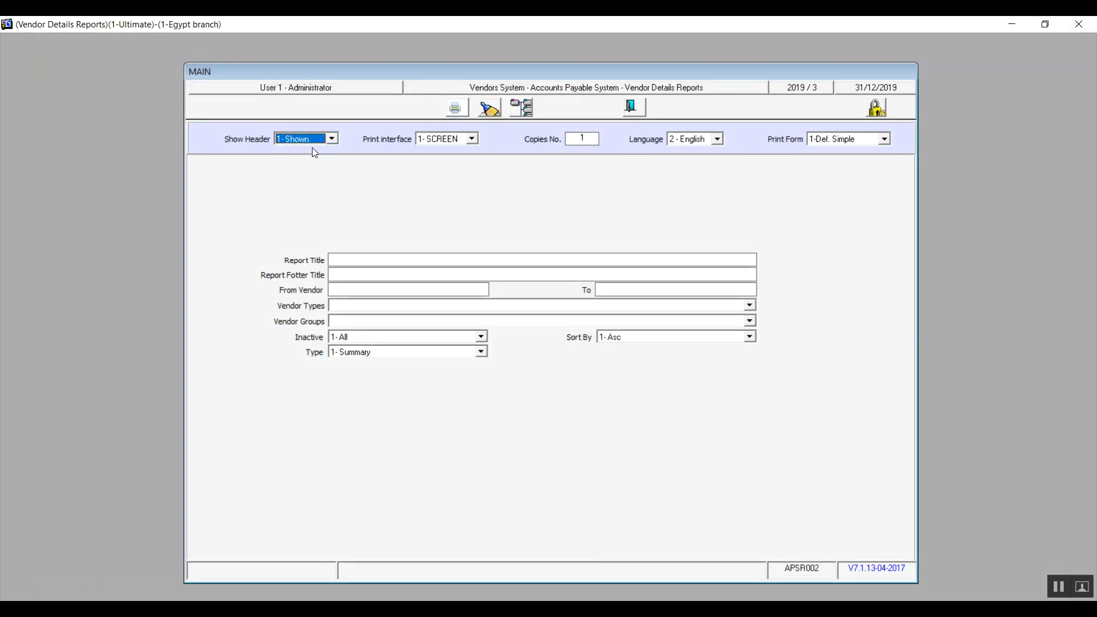
Review the print interface, copies number, language and print form options, keeping 1- SCREEN, 2- English and 1-Def. Simple.
click(472, 138)
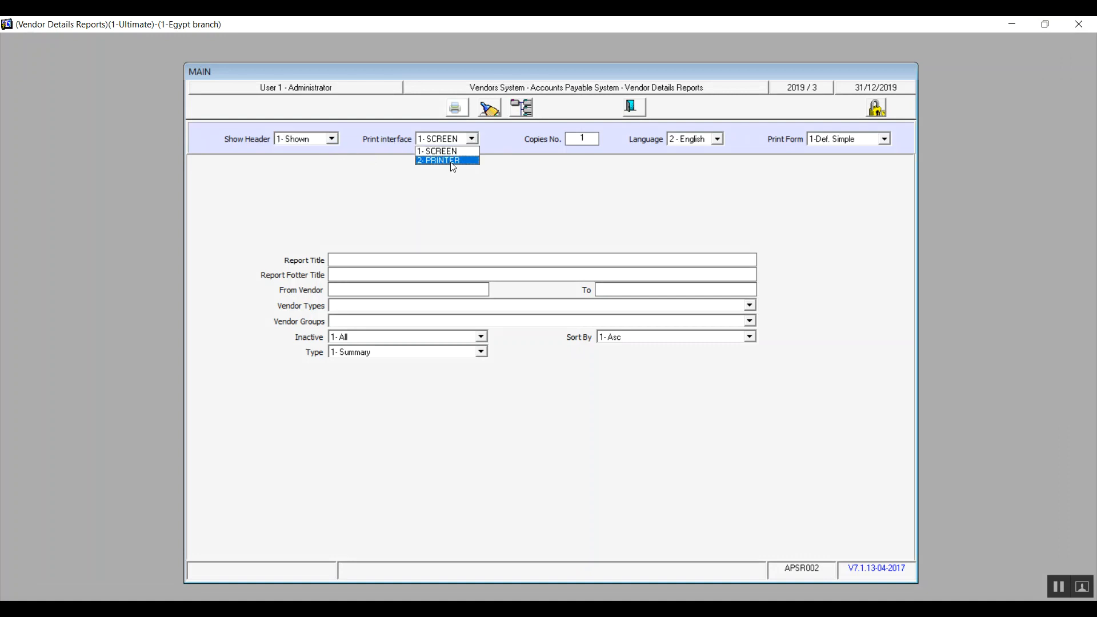
click(452, 160)
click(472, 139)
click(592, 137)
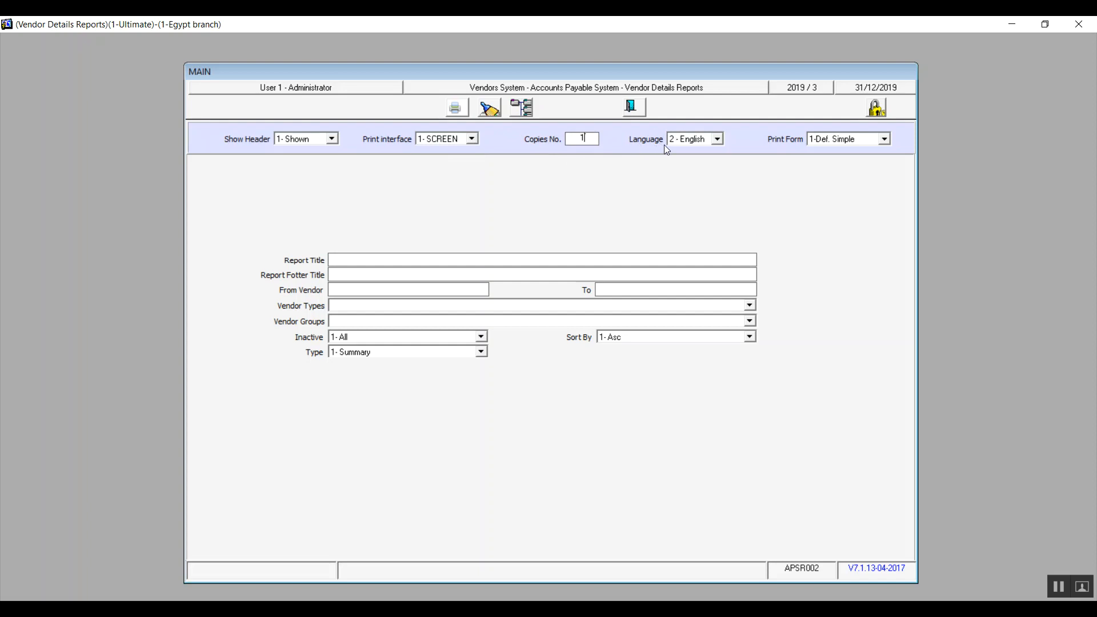
click(718, 139)
click(707, 161)
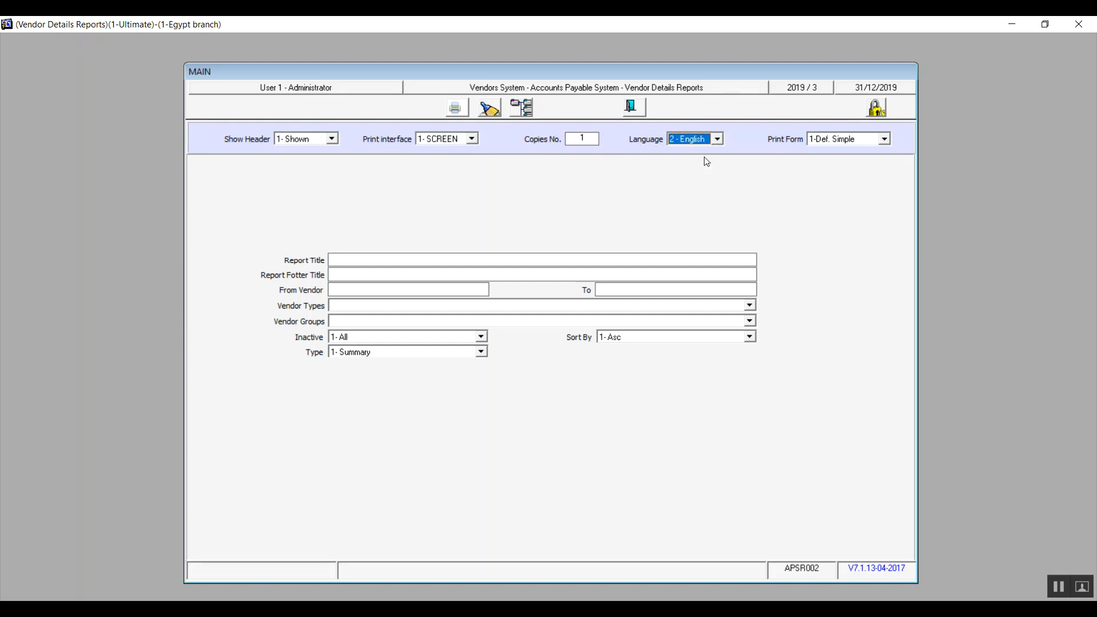
click(885, 140)
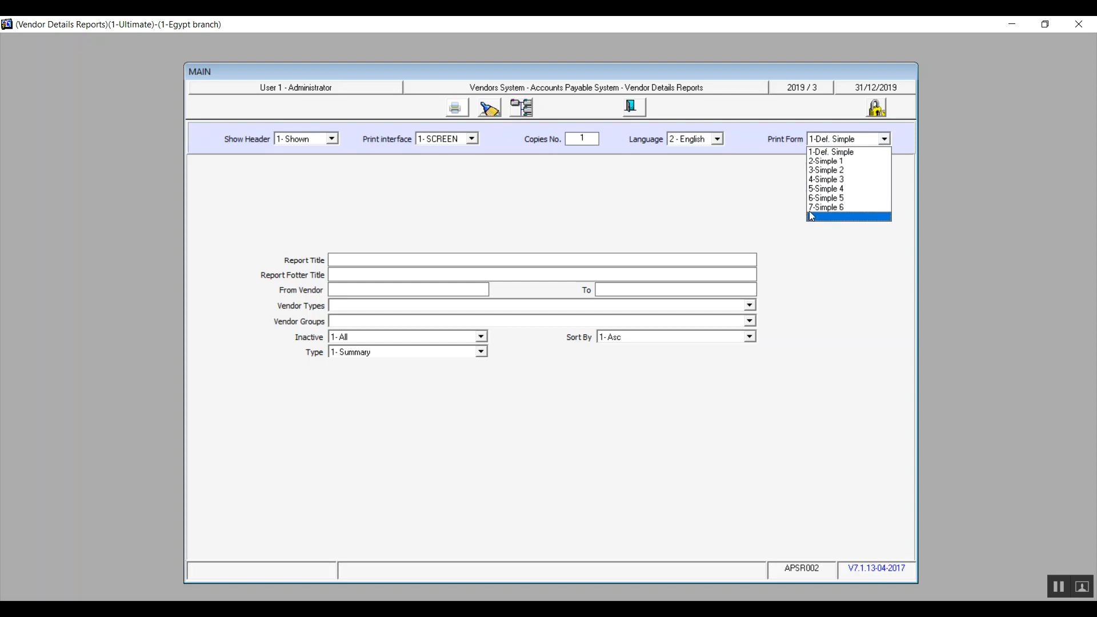
click(843, 153)
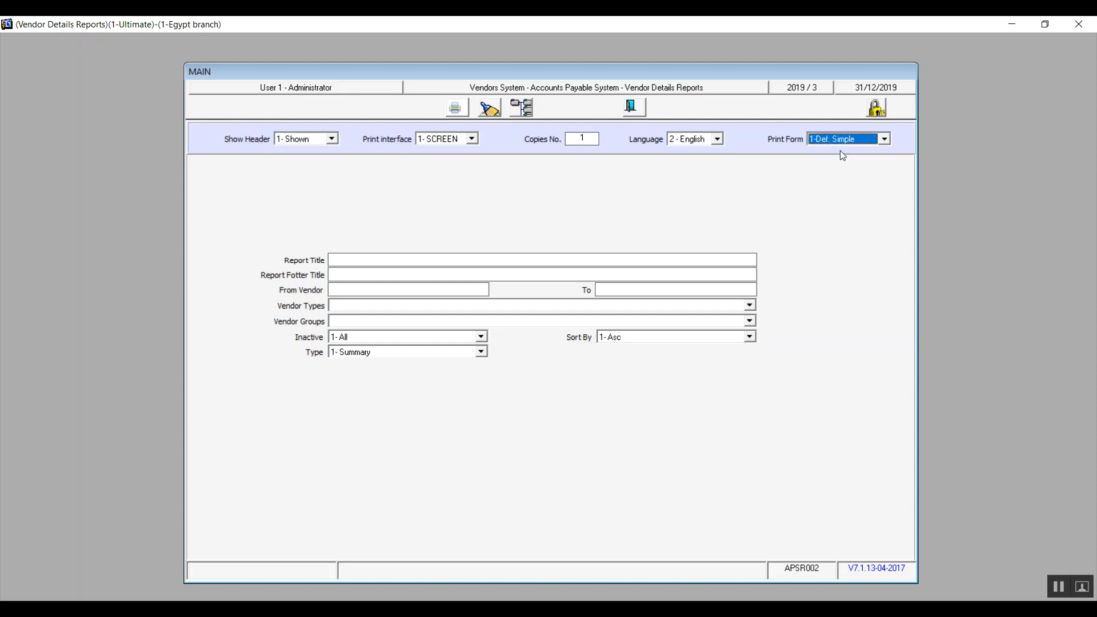
Enter "Hello" as the report title, preview the report and close the preview.
click(411, 260)
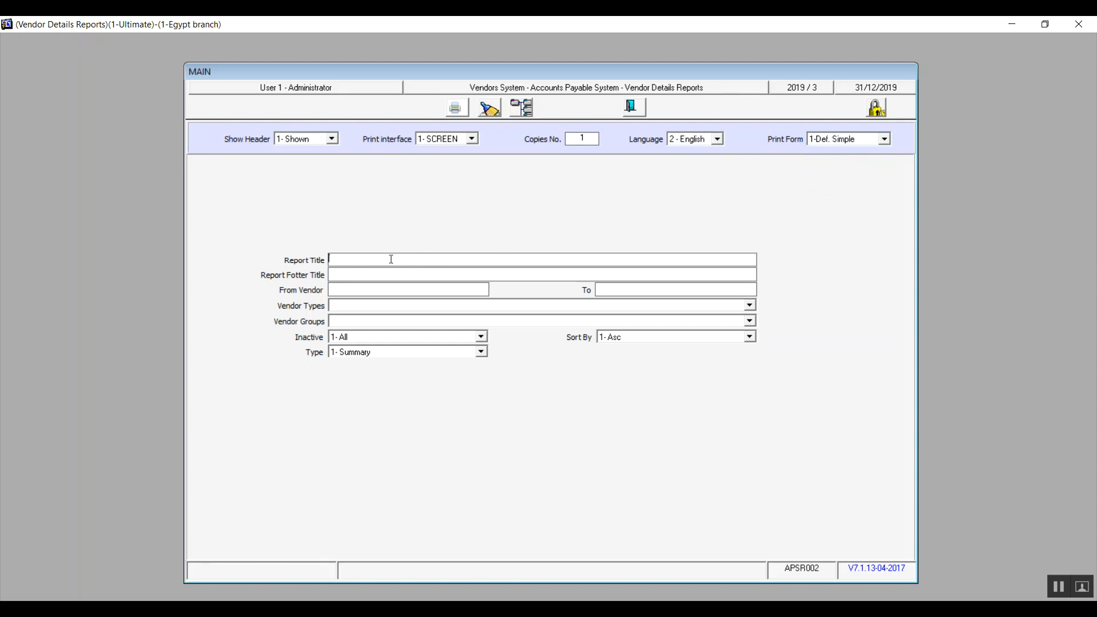
text(Hello)
click(457, 107)
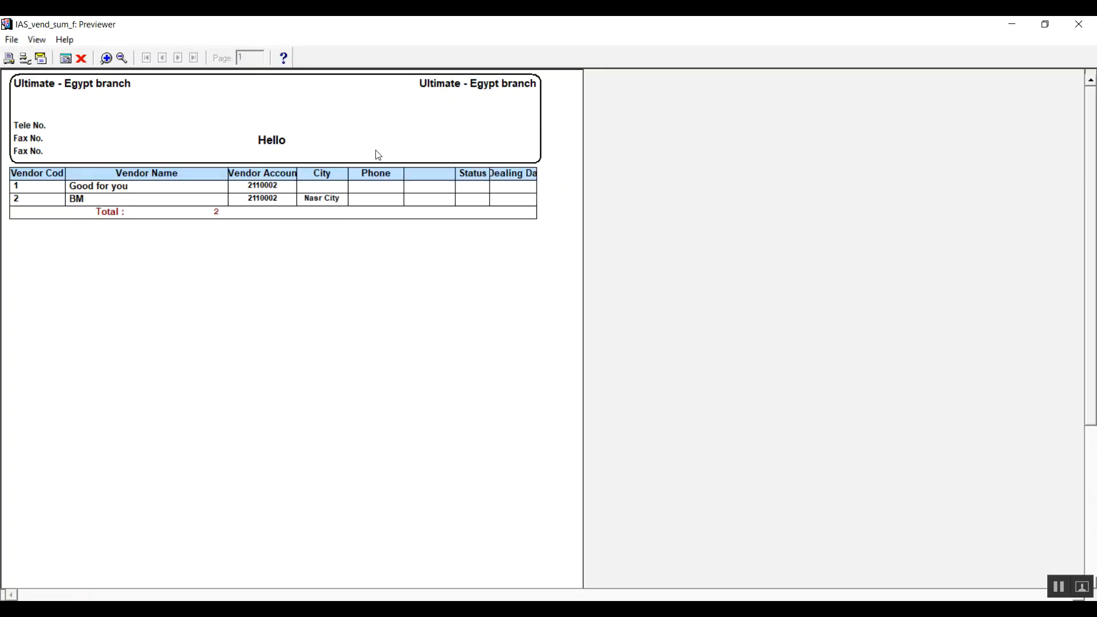
click(1078, 25)
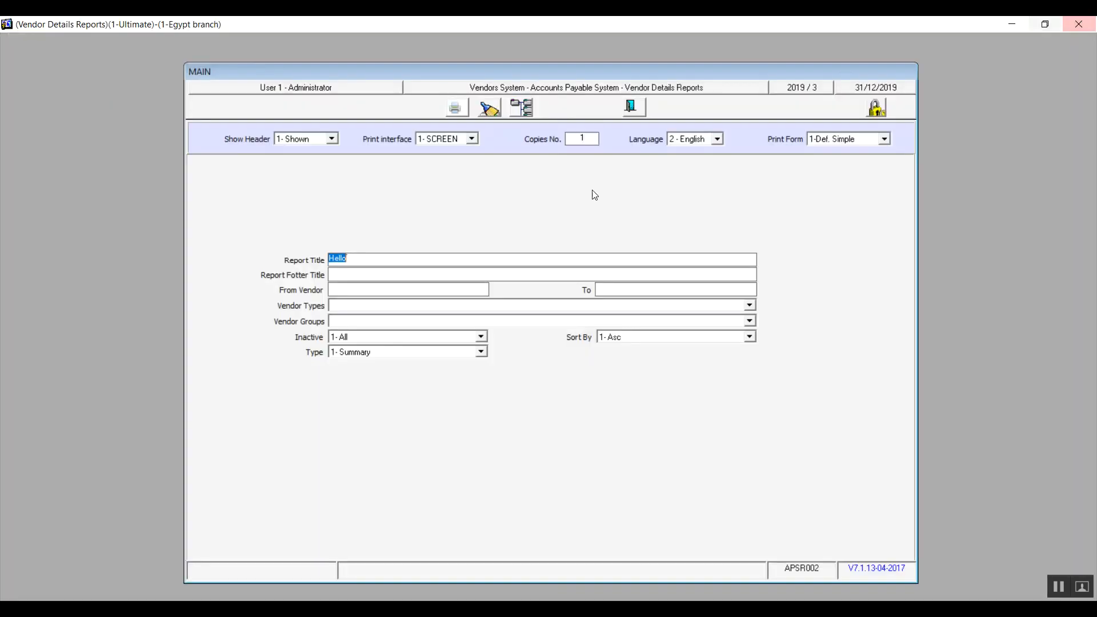
Enter "Bye" as the report footer title, preview the report and clear the report form.
click(344, 276)
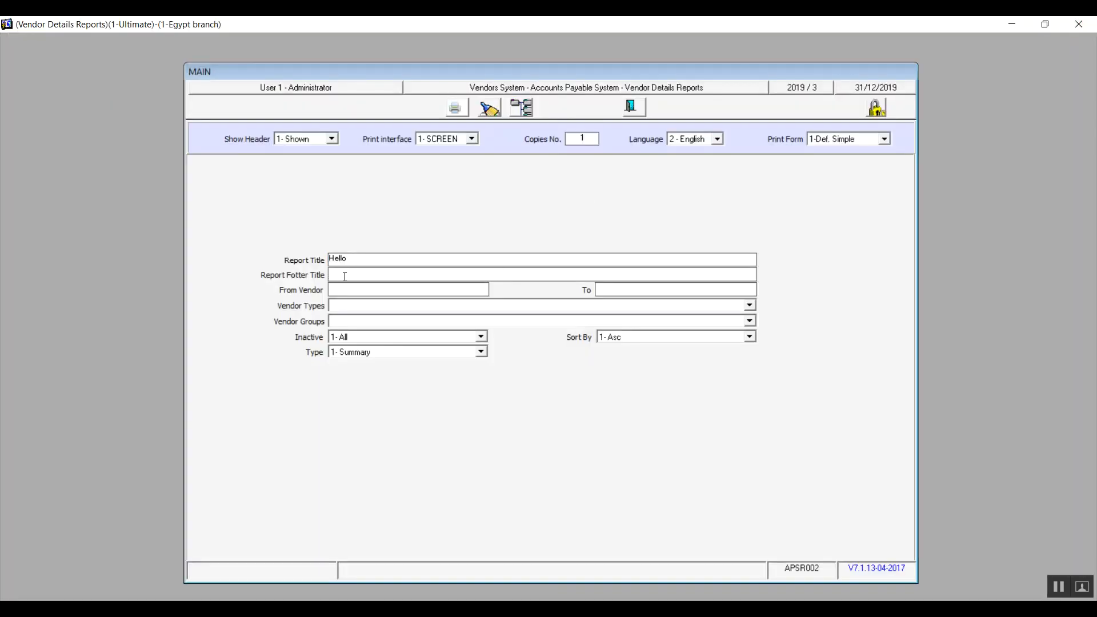
text(Bye)
click(454, 106)
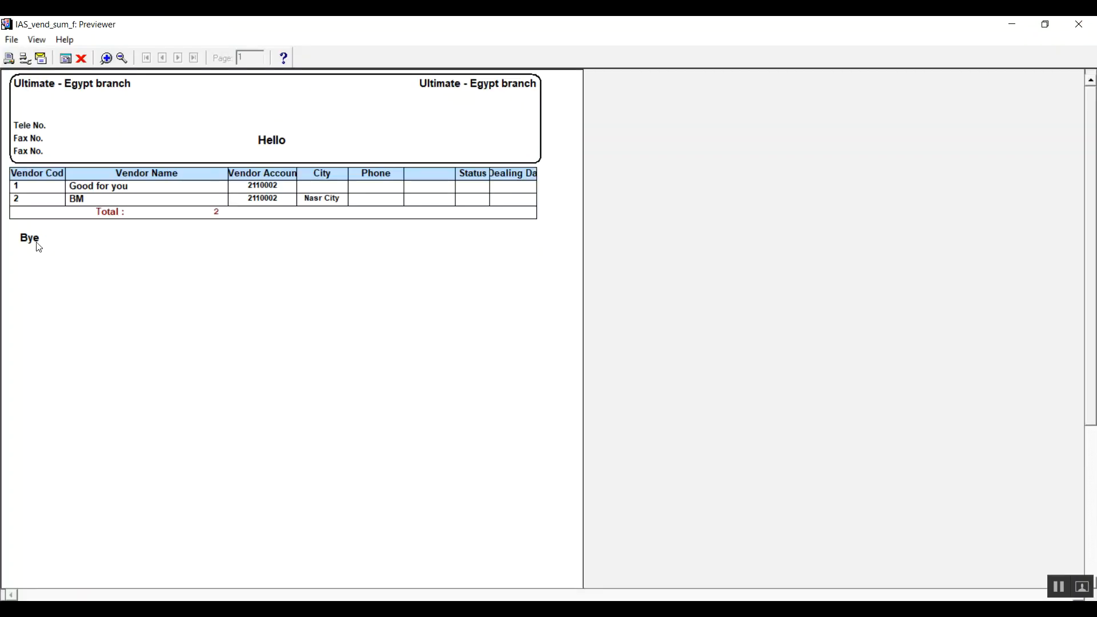
click(1079, 24)
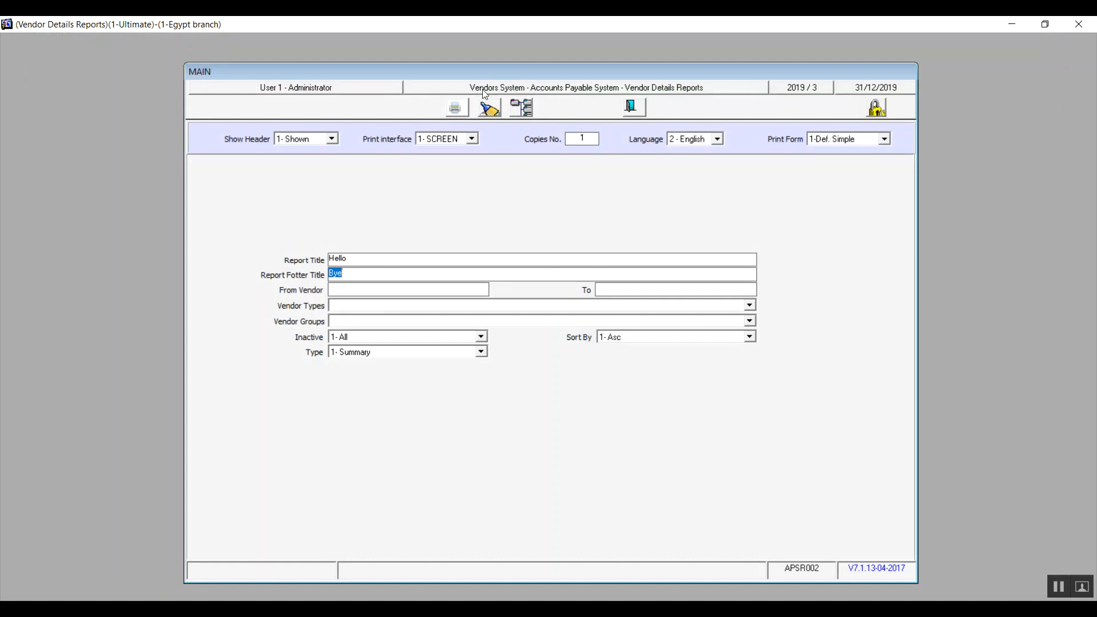
click(485, 108)
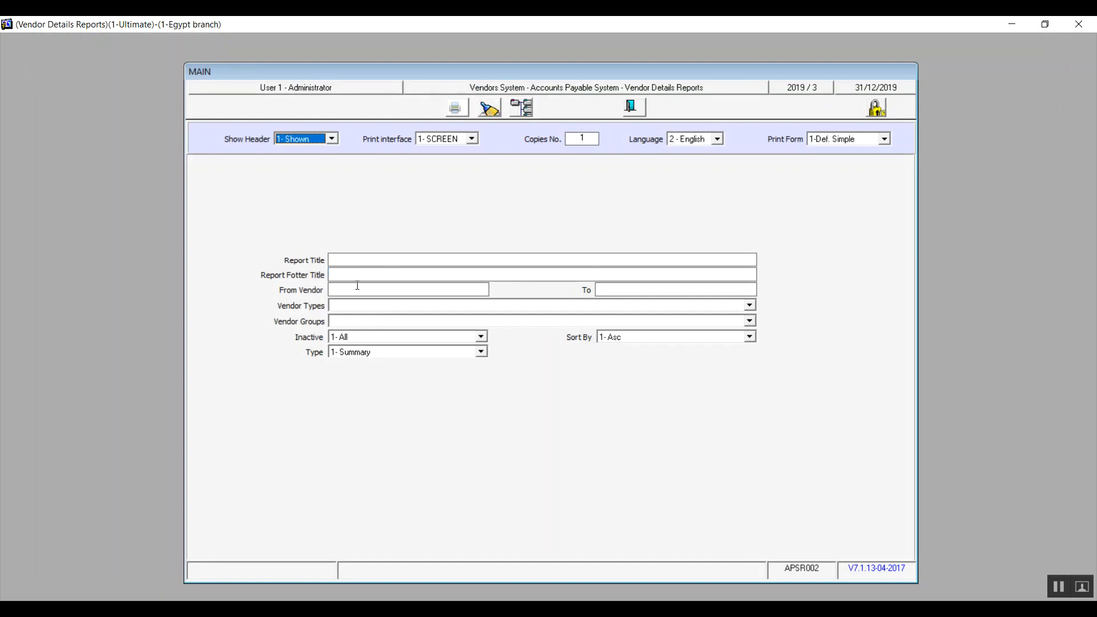
Examine the choices for vendor types, vendor groups and inactive status, leaving types and groups blank and the status at 1- All.
click(382, 310)
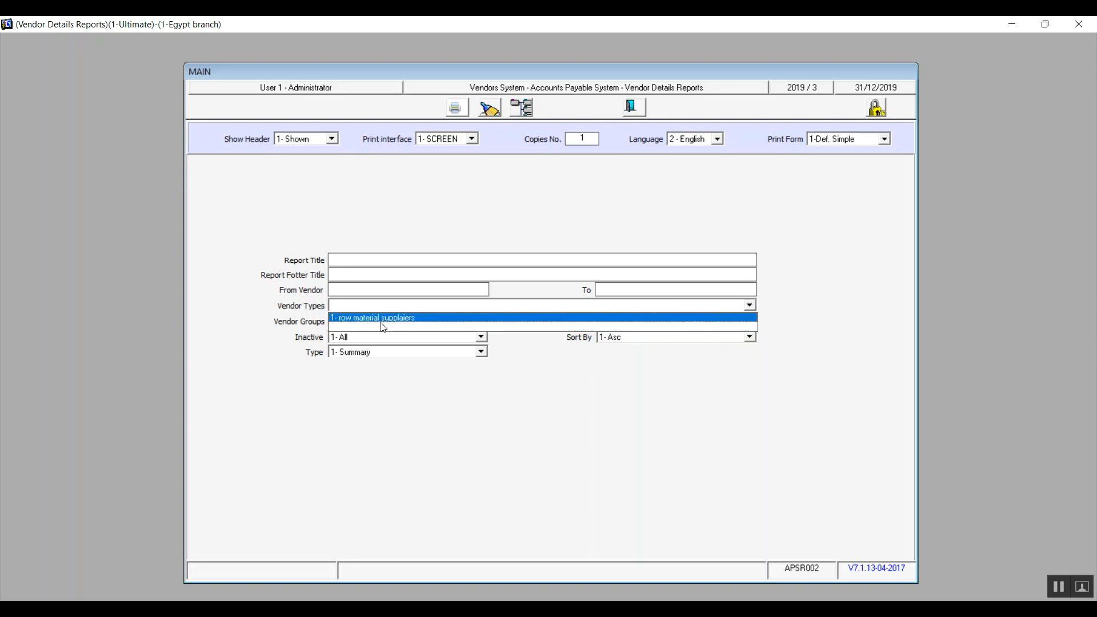
click(382, 324)
click(382, 323)
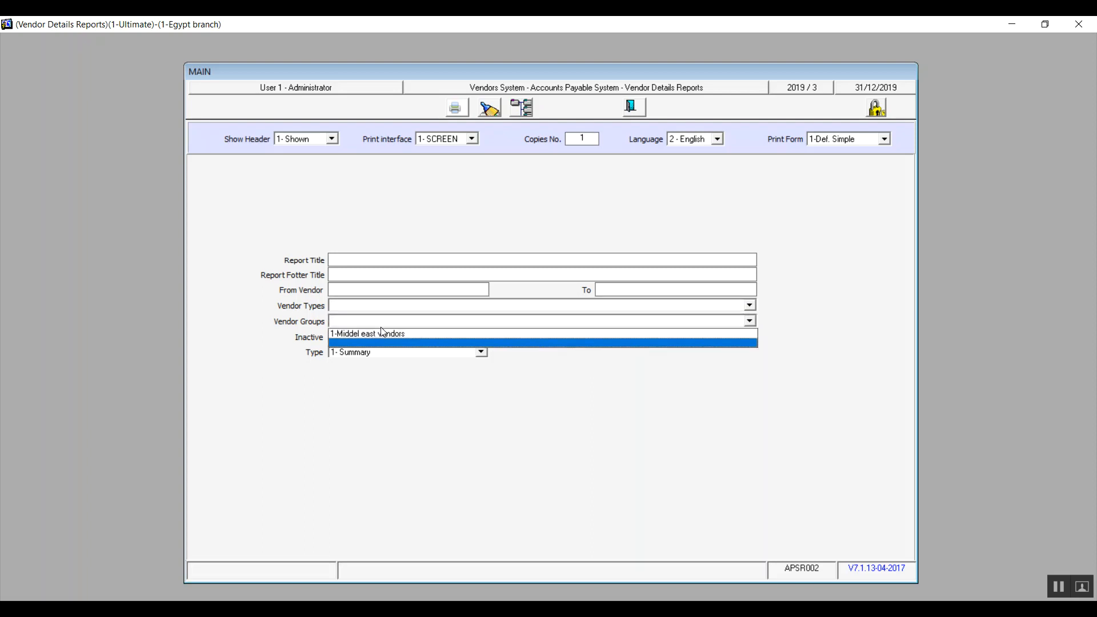
click(382, 327)
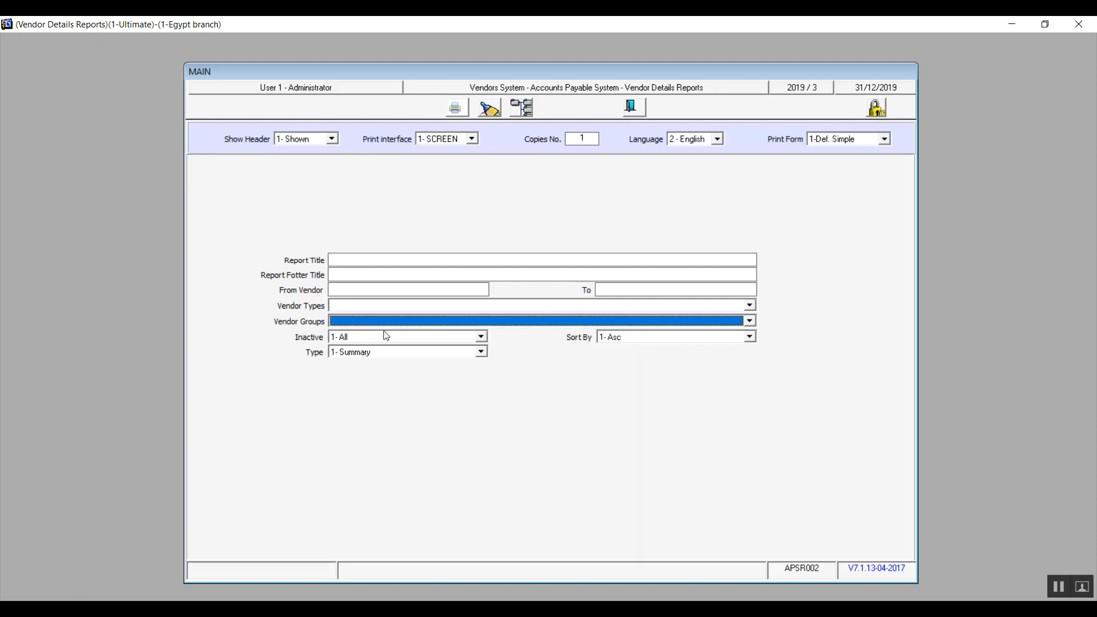
click(399, 338)
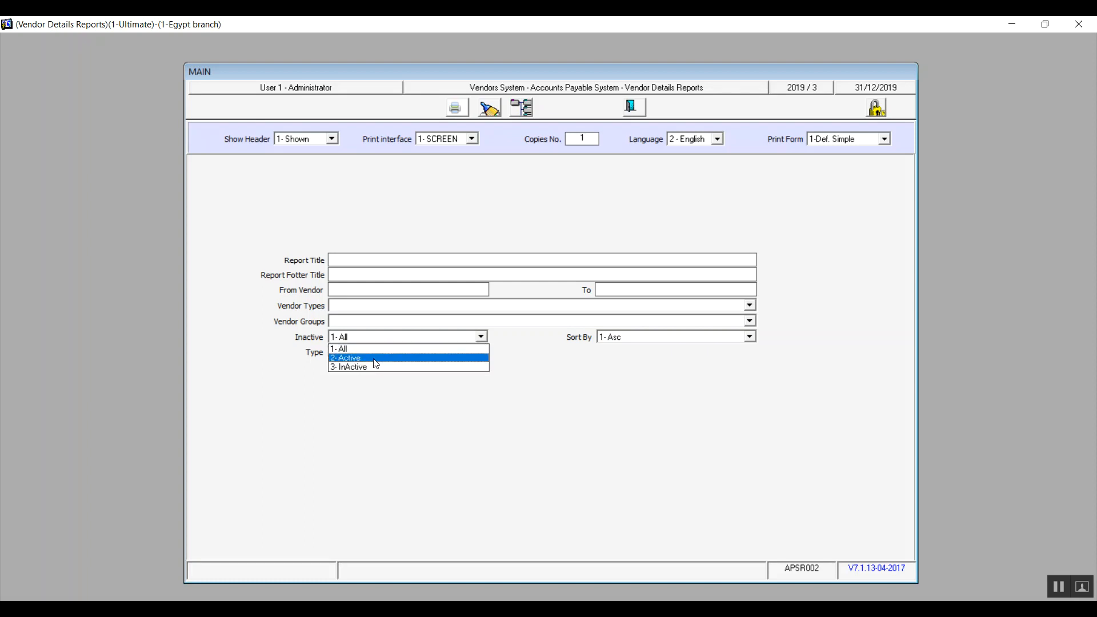
click(375, 352)
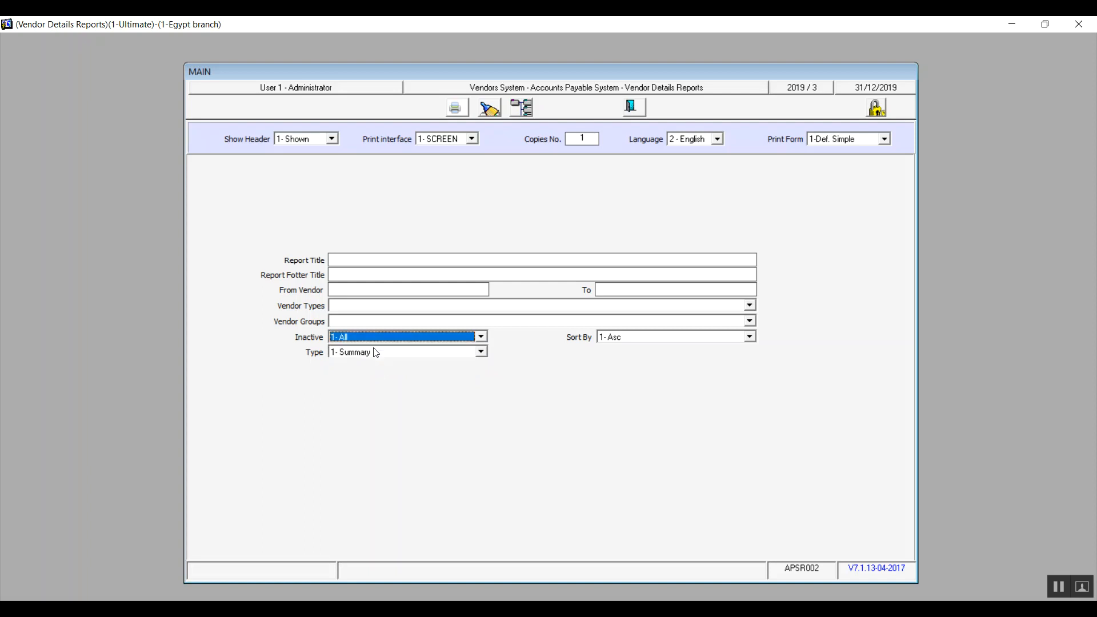
Preview the vendor details report with its type set to 1- Summary, and close the preview.
click(481, 352)
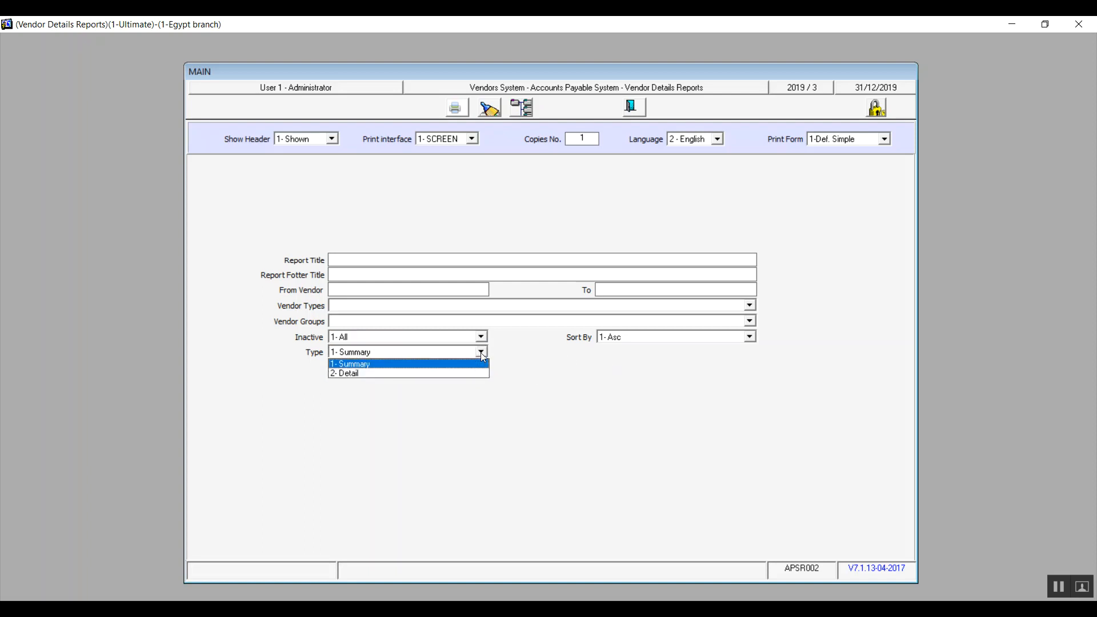
click(425, 366)
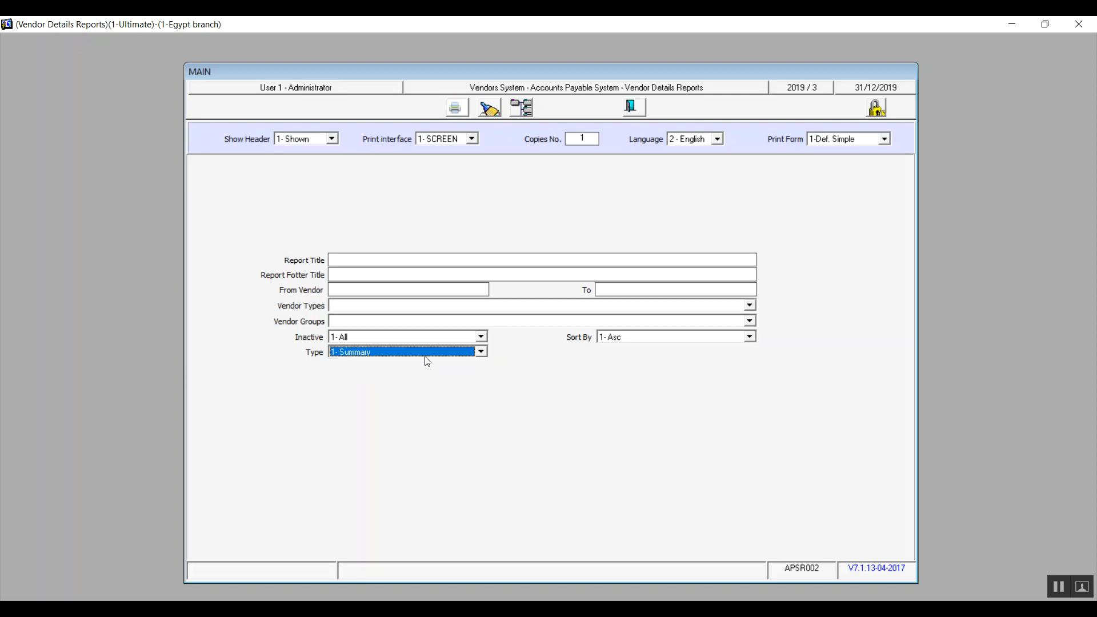
click(456, 106)
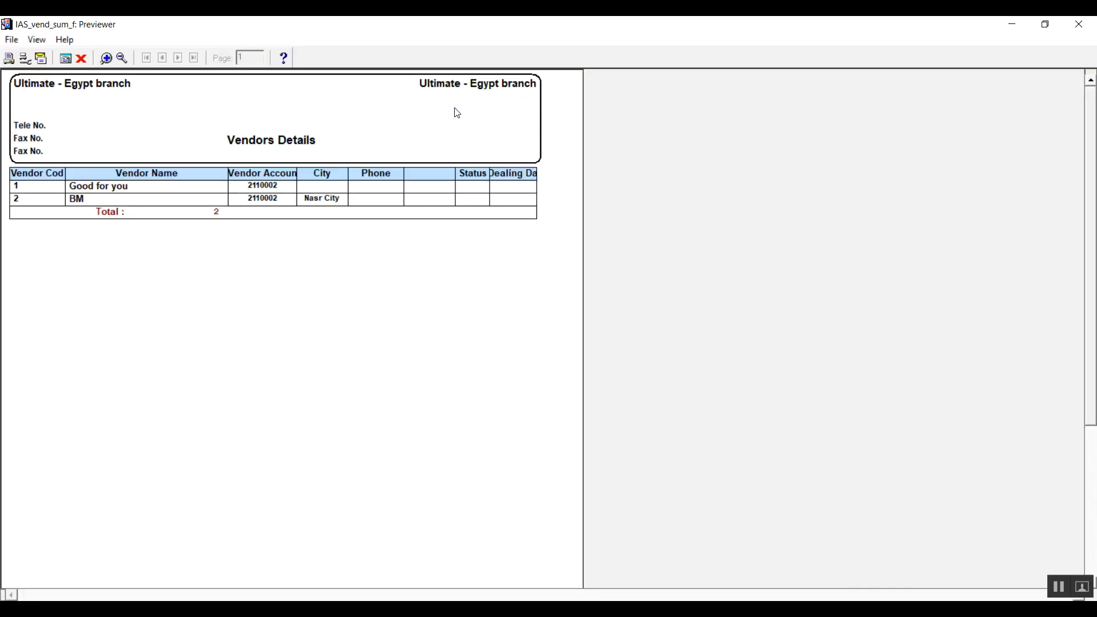
click(1078, 24)
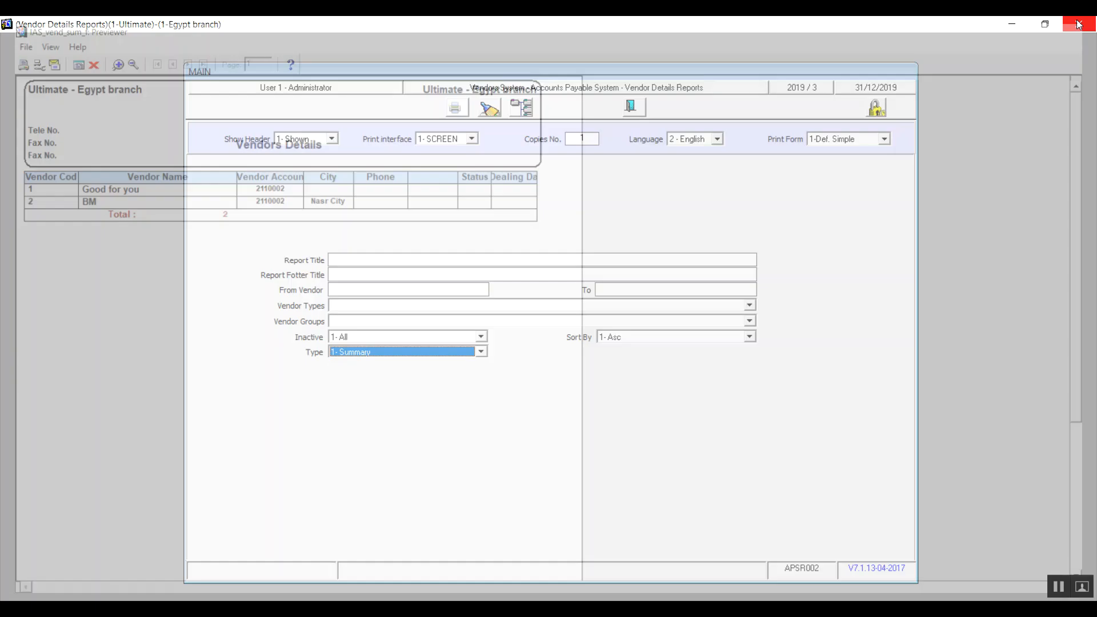
Try to preview the vendor details report in the 2- Detail type.
click(480, 353)
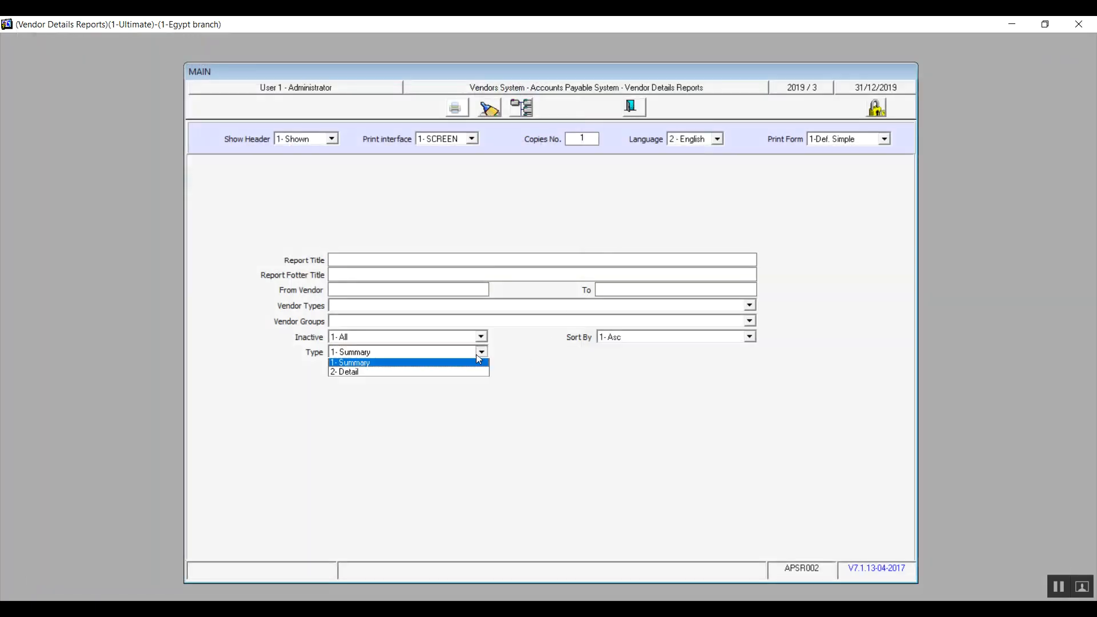
click(419, 367)
click(455, 108)
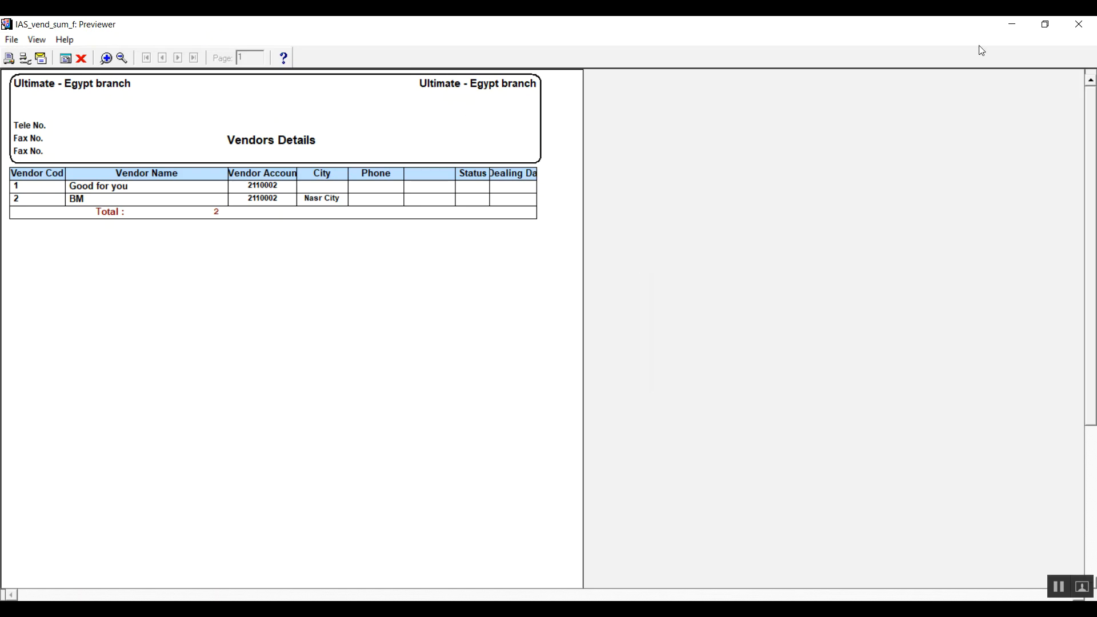
click(1078, 24)
click(482, 351)
click(393, 379)
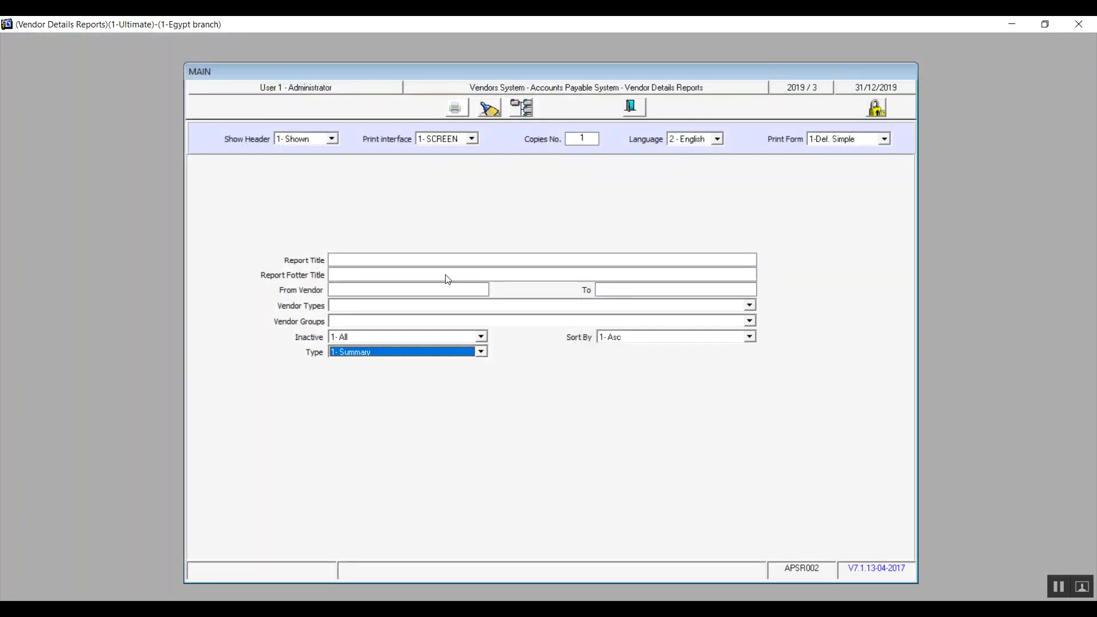
Set the report type to 2- Detail, preview the vendor details report and close the preview.
click(482, 351)
click(391, 374)
click(451, 111)
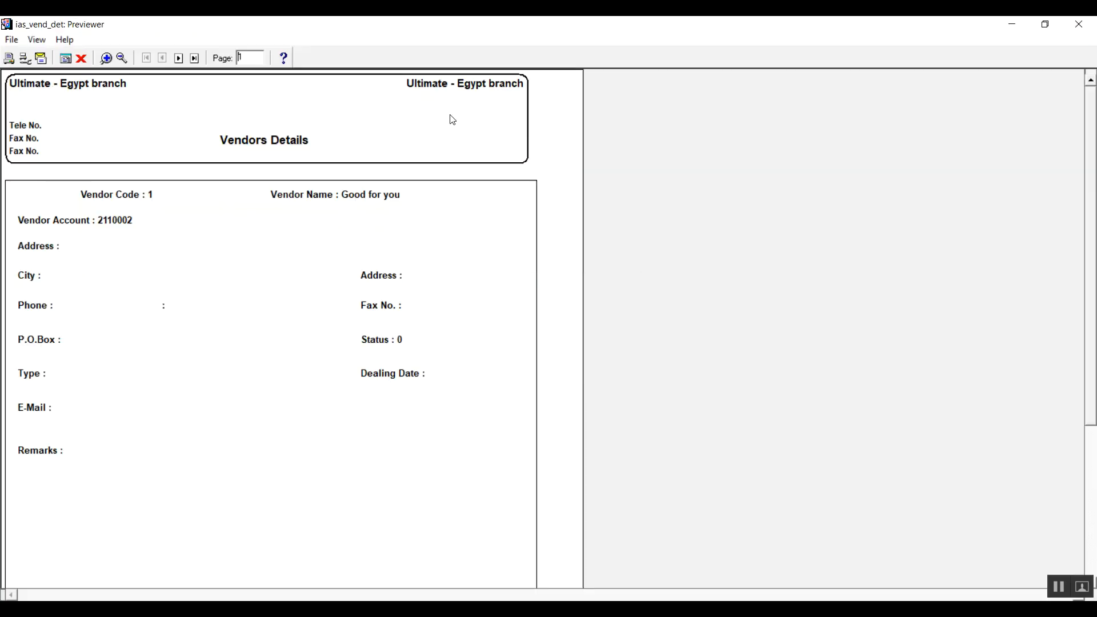
click(1078, 24)
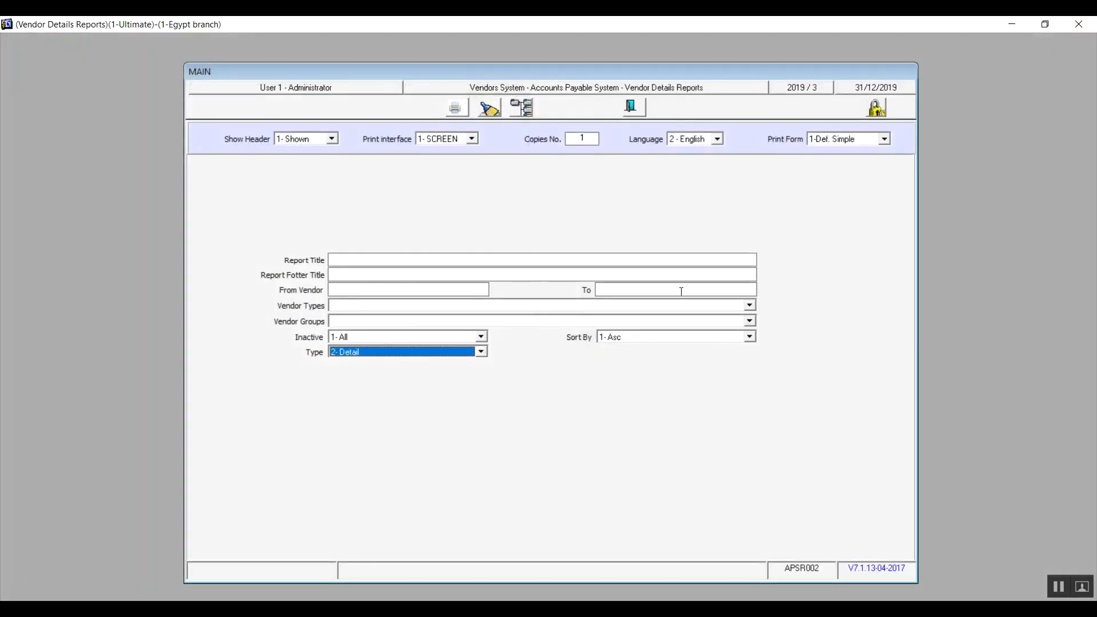
Review the sort order choices, close the Vendor Details Reports form and collapse the Vendors System.
click(698, 338)
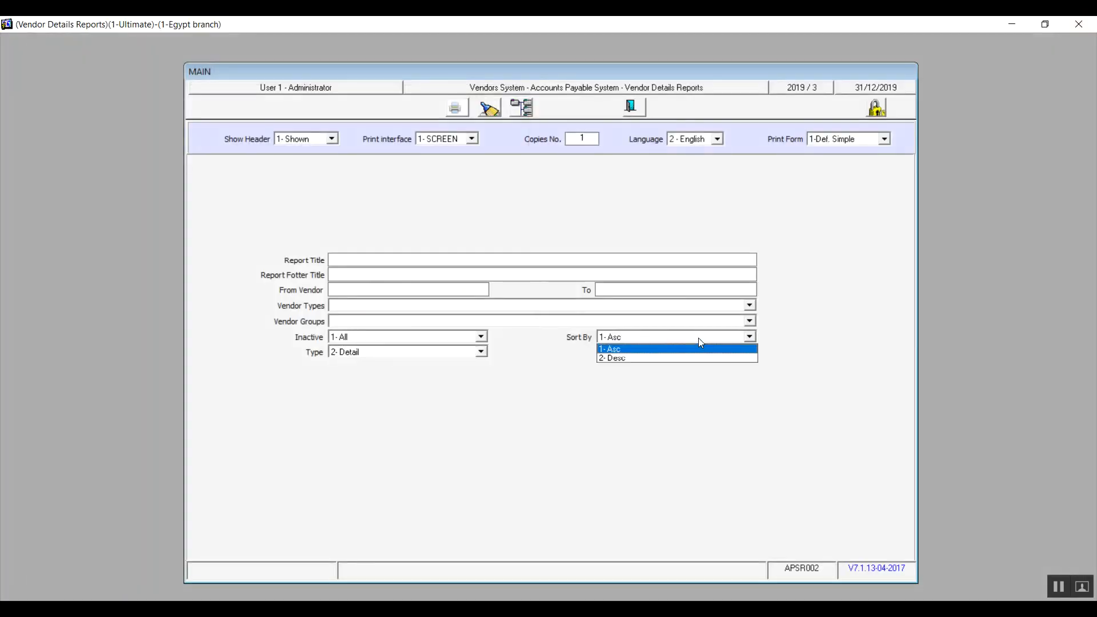
click(592, 429)
click(636, 114)
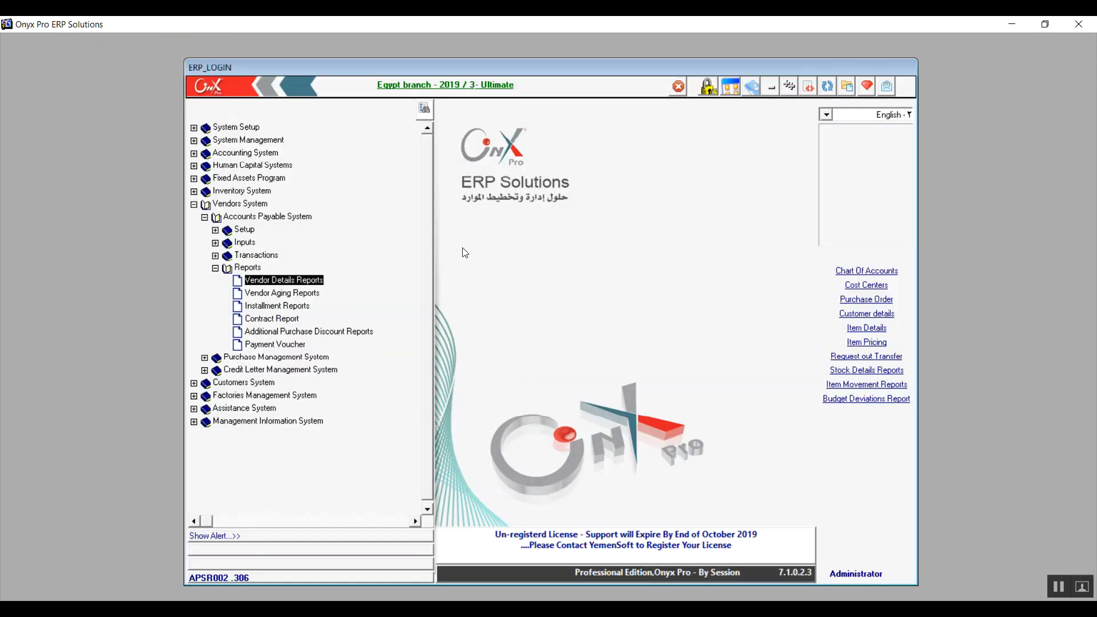
click(194, 204)
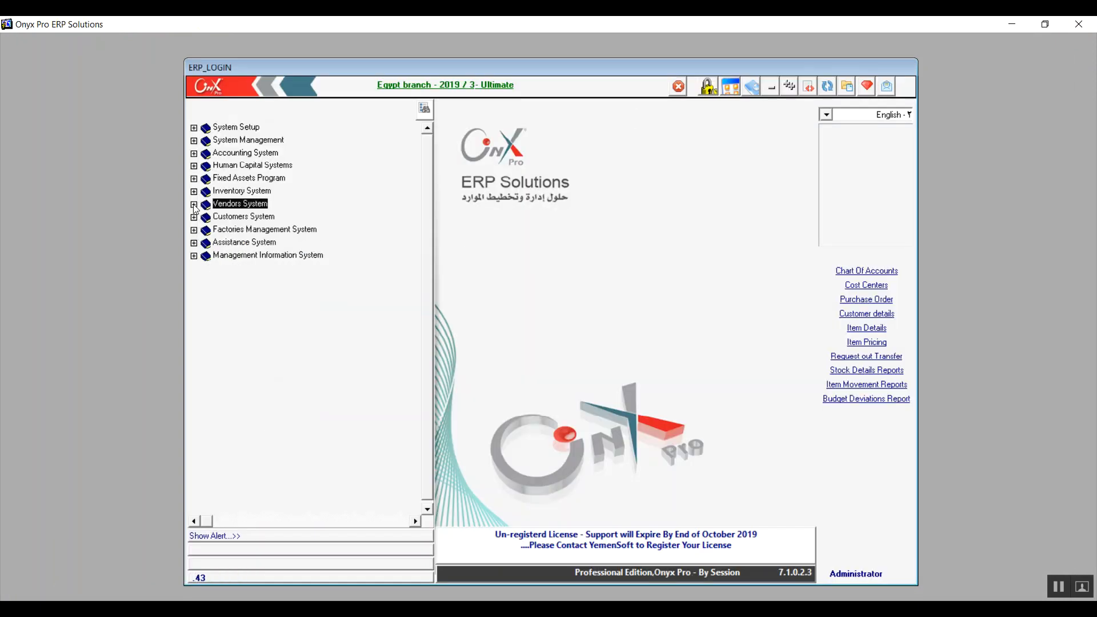